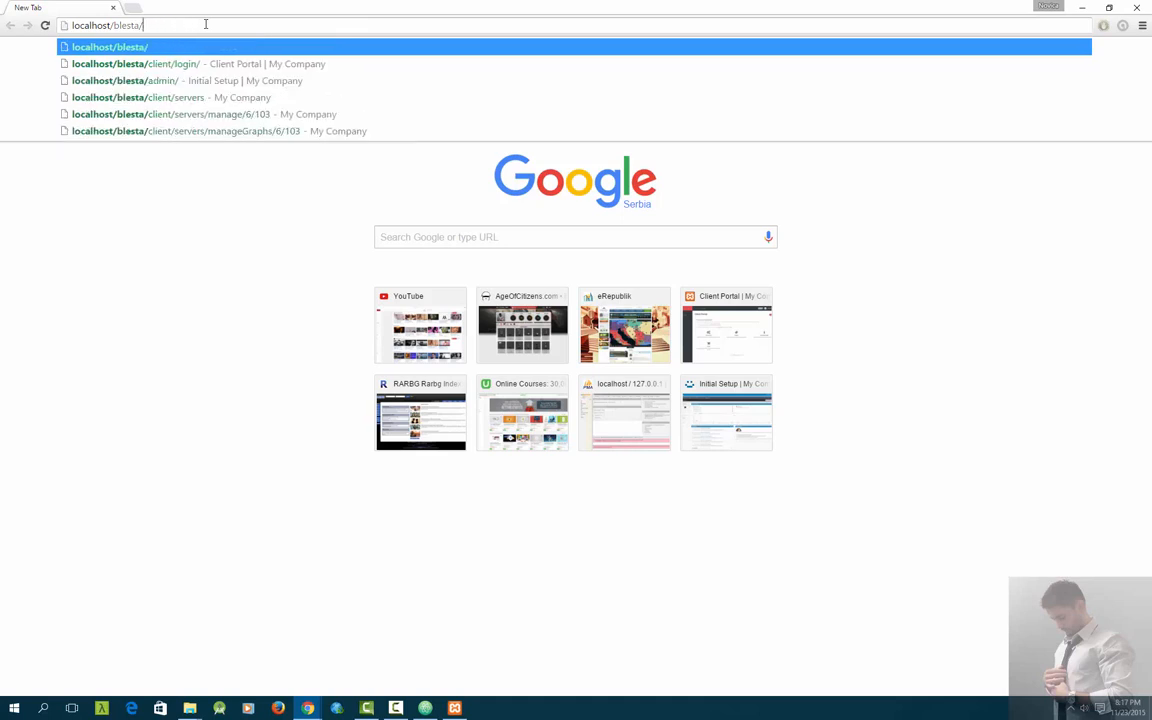
# - Enter the example local project address localhost/yourporject/ in the address bar and select the whole address
pyautogui.write('yourporject./')
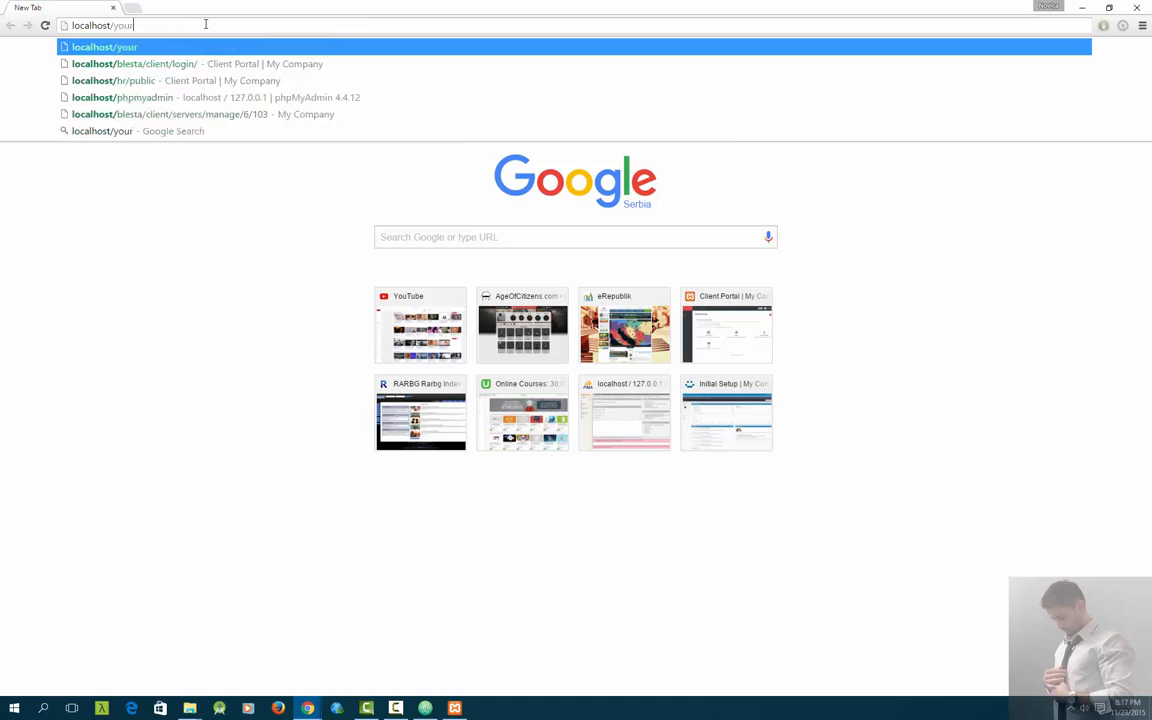
pyautogui.press('BackSpace')
pyautogui.press('BackSpace')
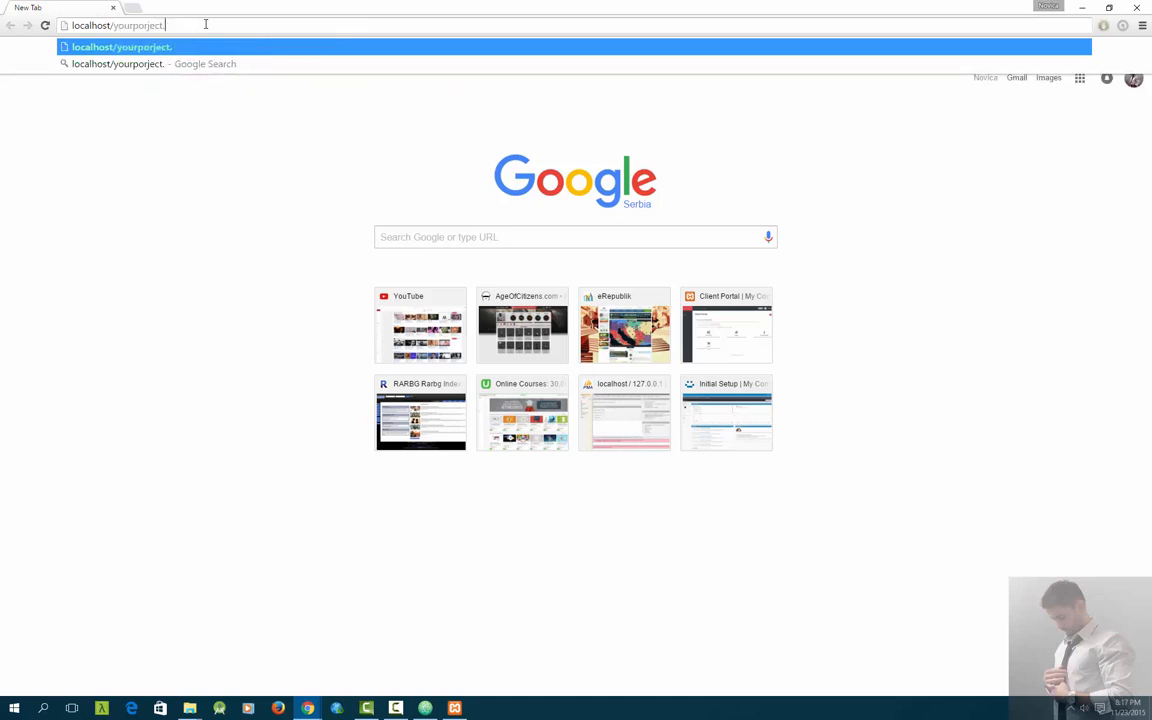
pyautogui.write('/')
pyautogui.moveTo(195, 24); pyautogui.dragTo(56, 24)
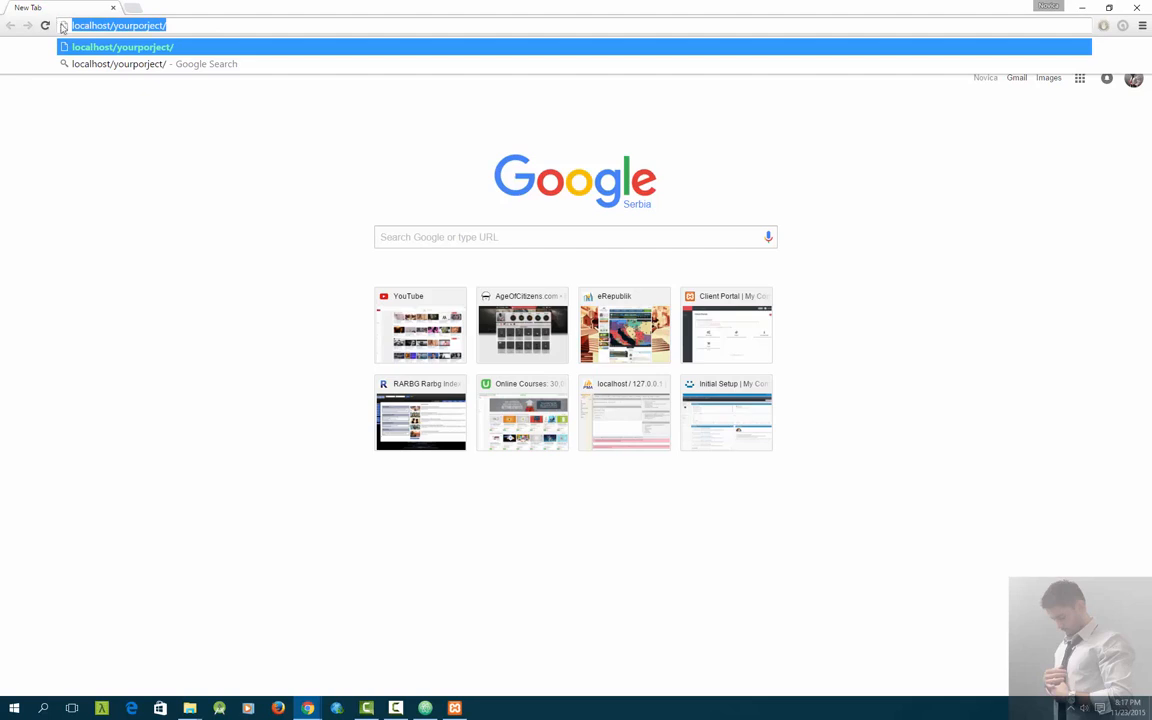
pyautogui.click(171, 25)
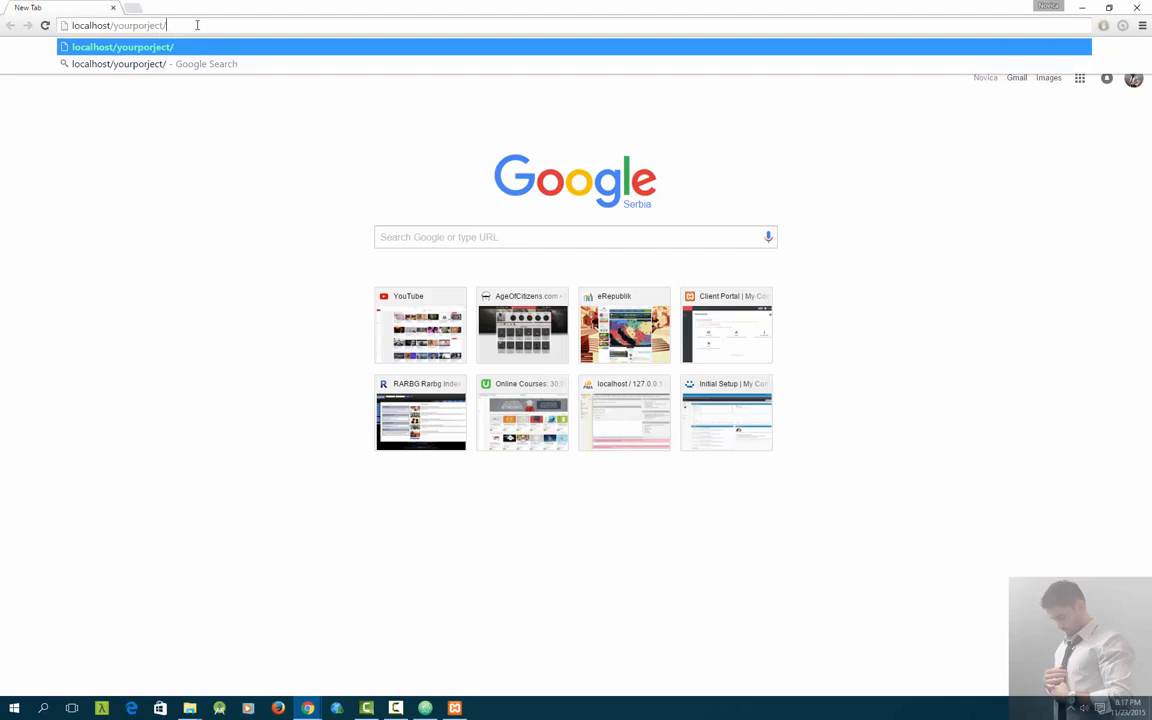
pyautogui.tripleClick(155, 24)
pyautogui.click(224, 25)
pyautogui.moveTo(200, 26); pyautogui.dragTo(3, 25)
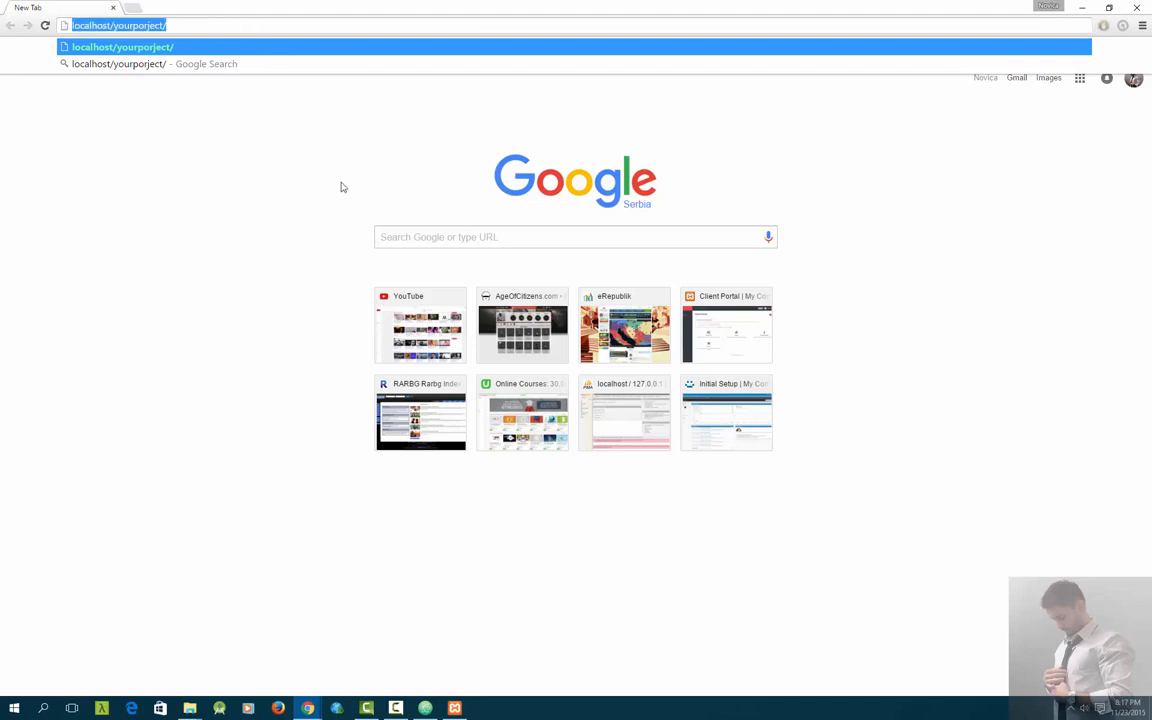
pyautogui.write('www.')
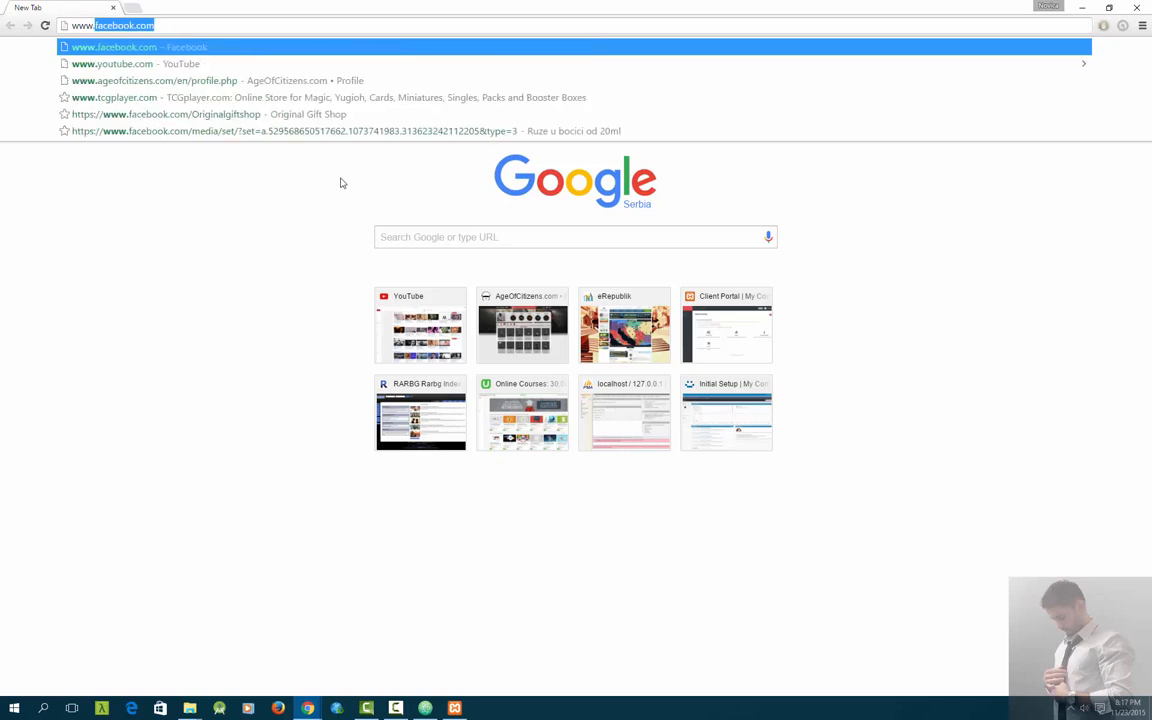
pyautogui.write('yourdomain.cop')
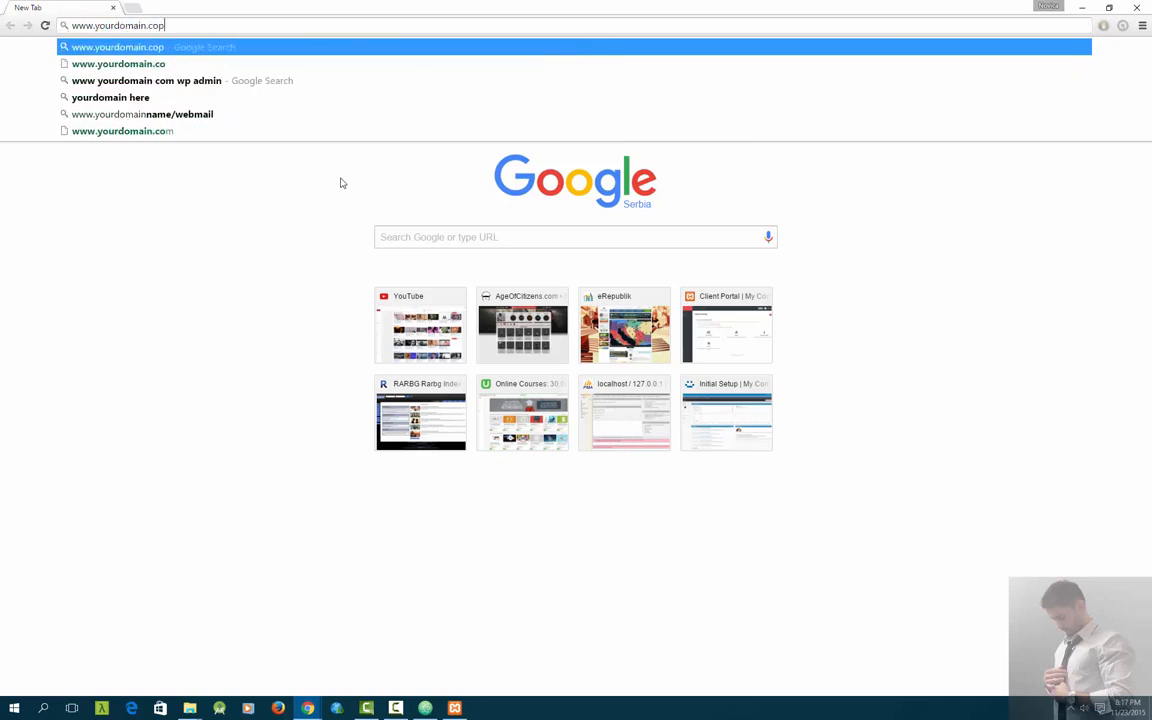
pyautogui.press('BackSpace')
pyautogui.write('m')
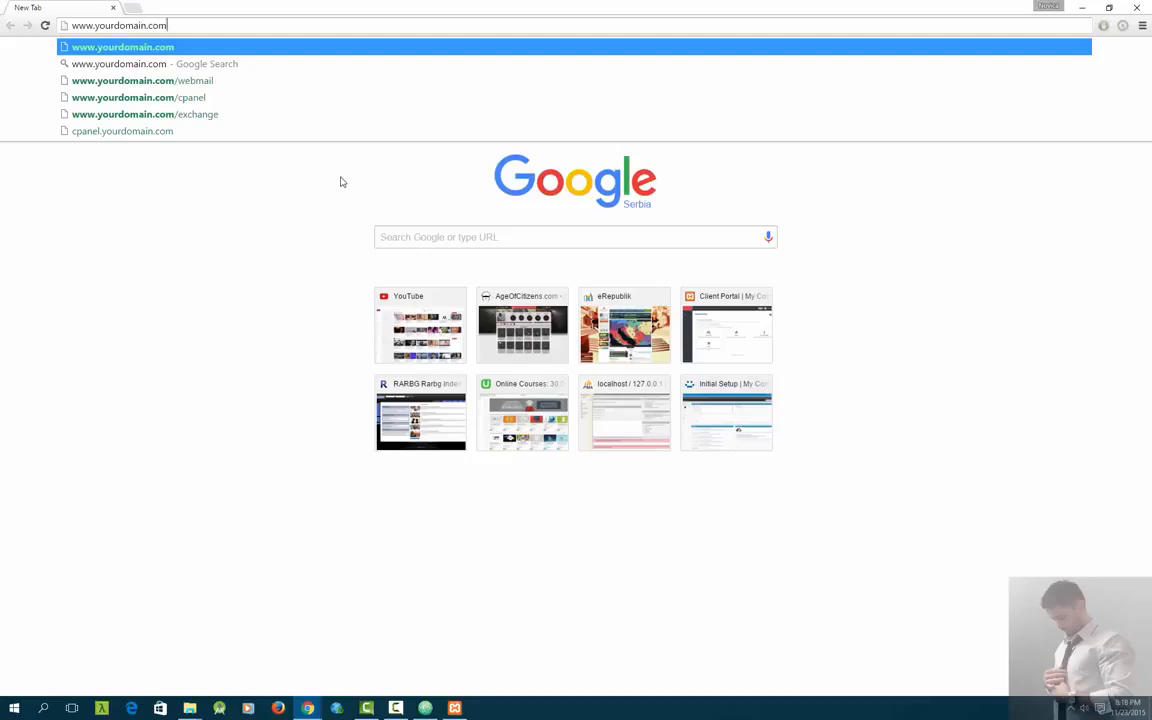
# - Clear the example domain from the address bar, leaving it empty
pyautogui.press('BackSpace')
pyautogui.press('BackSpace')
pyautogui.press('BackSpace')
pyautogui.press('BackSpace')
pyautogui.press('BackSpace')
pyautogui.press('BackSpace')
pyautogui.press('BackSpace')
pyautogui.press('BackSpace')
pyautogui.press('BackSpace')
pyautogui.press('BackSpace')
pyautogui.press('BackSpace')
pyautogui.press('BackSpace')
pyautogui.press('BackSpace')
pyautogui.press('BackSpace')
pyautogui.press('BackSpace')
pyautogui.press('BackSpace')
pyautogui.press('BackSpace')
pyautogui.press('BackSpace')
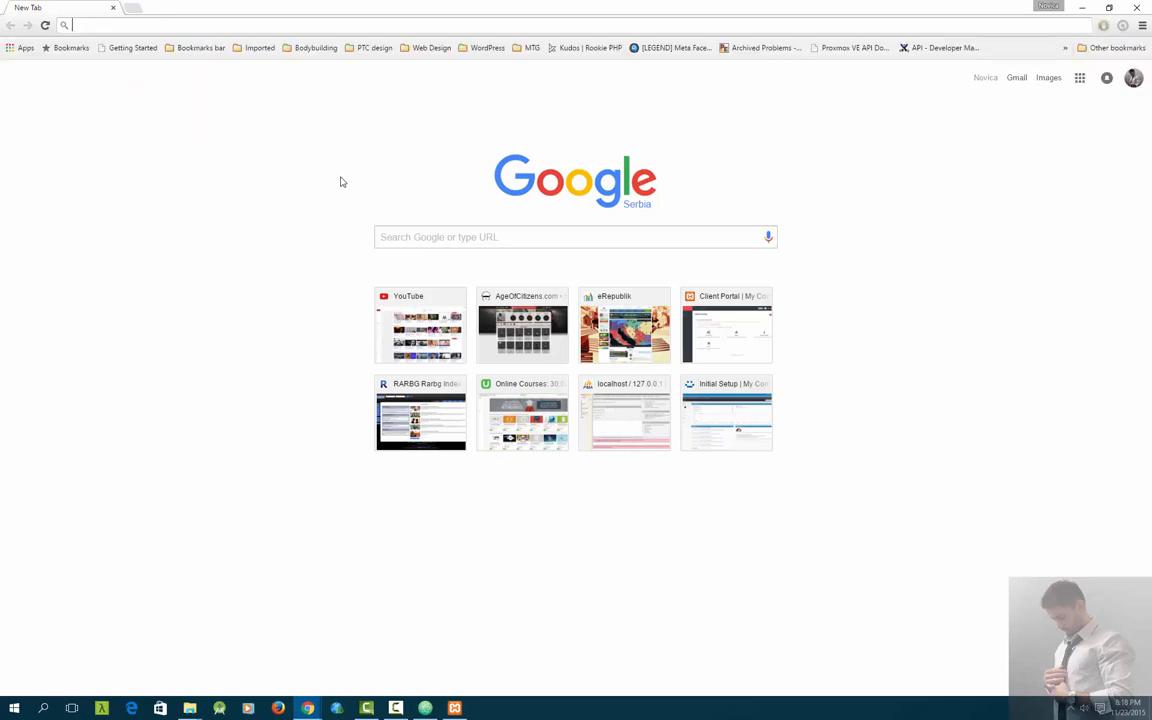
pyautogui.write('local')
pyautogui.press('Escape')
# - Switch to the File Explorer window showing xampp's htdocs and open the testing project folder
pyautogui.moveTo(189, 708)
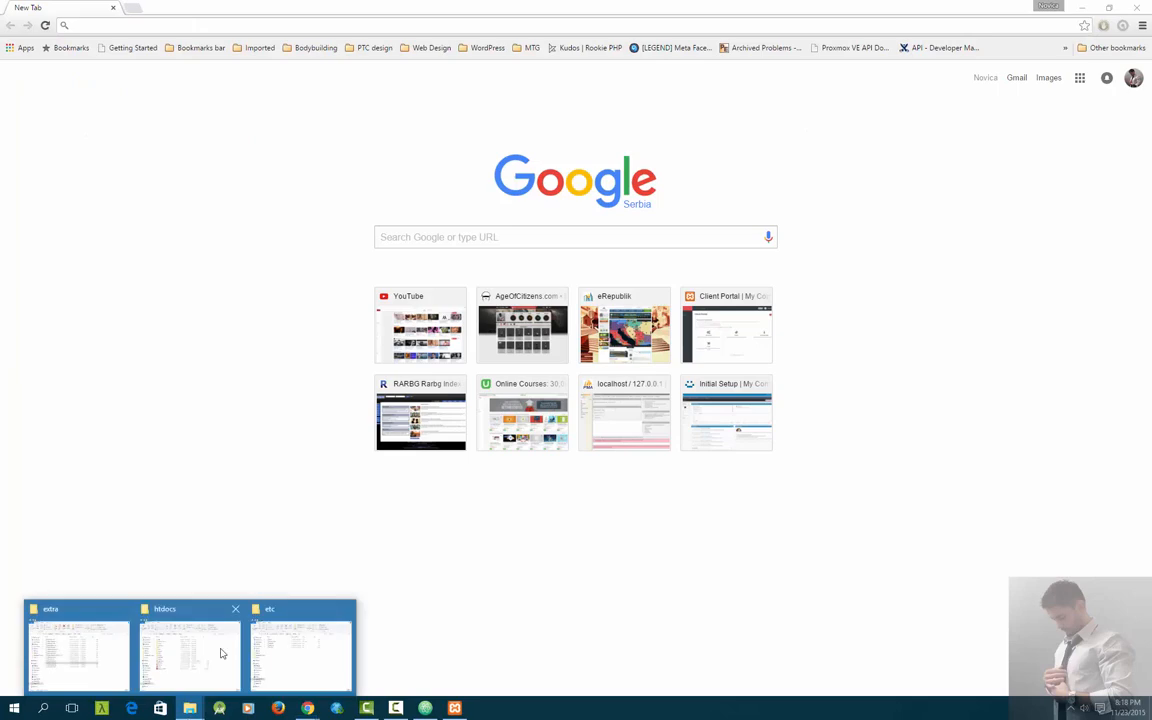
pyautogui.moveTo(321, 653)
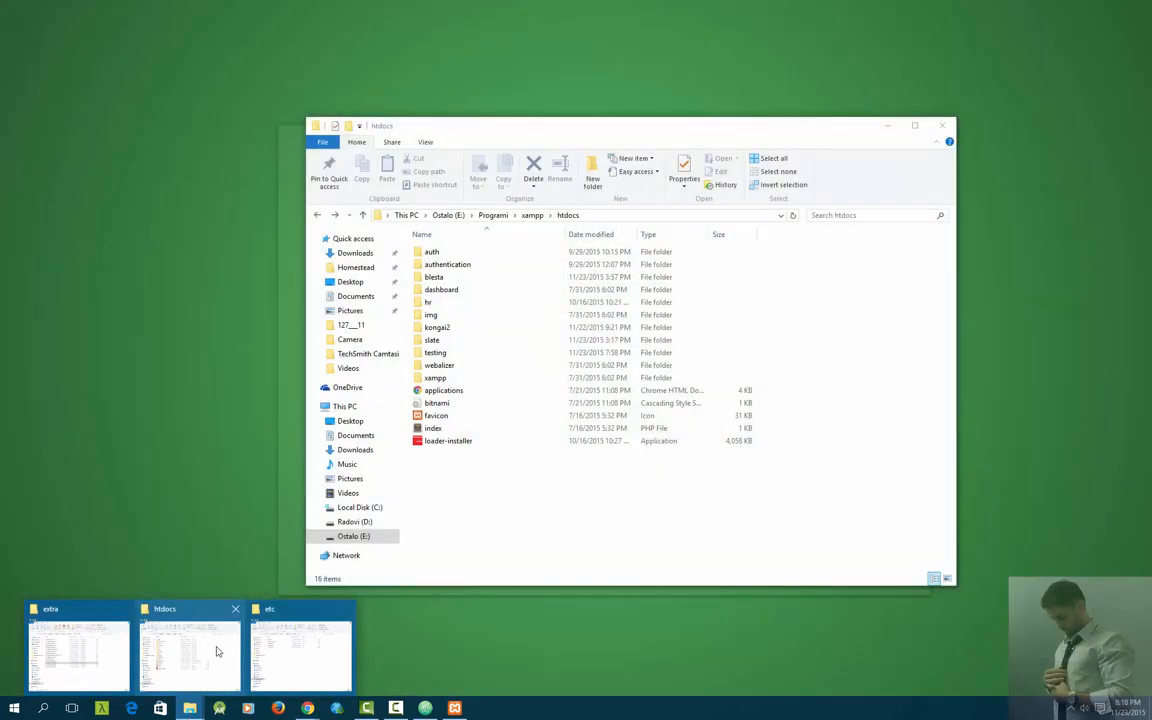
pyautogui.click(217, 652)
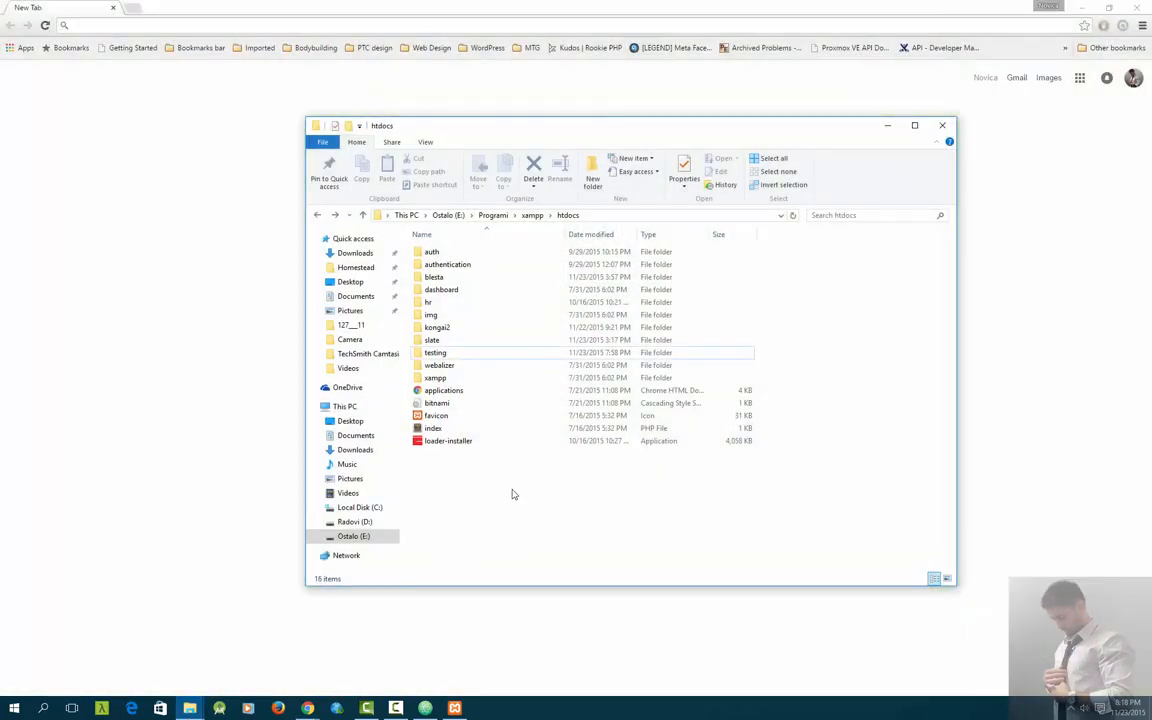
pyautogui.click(433, 355)
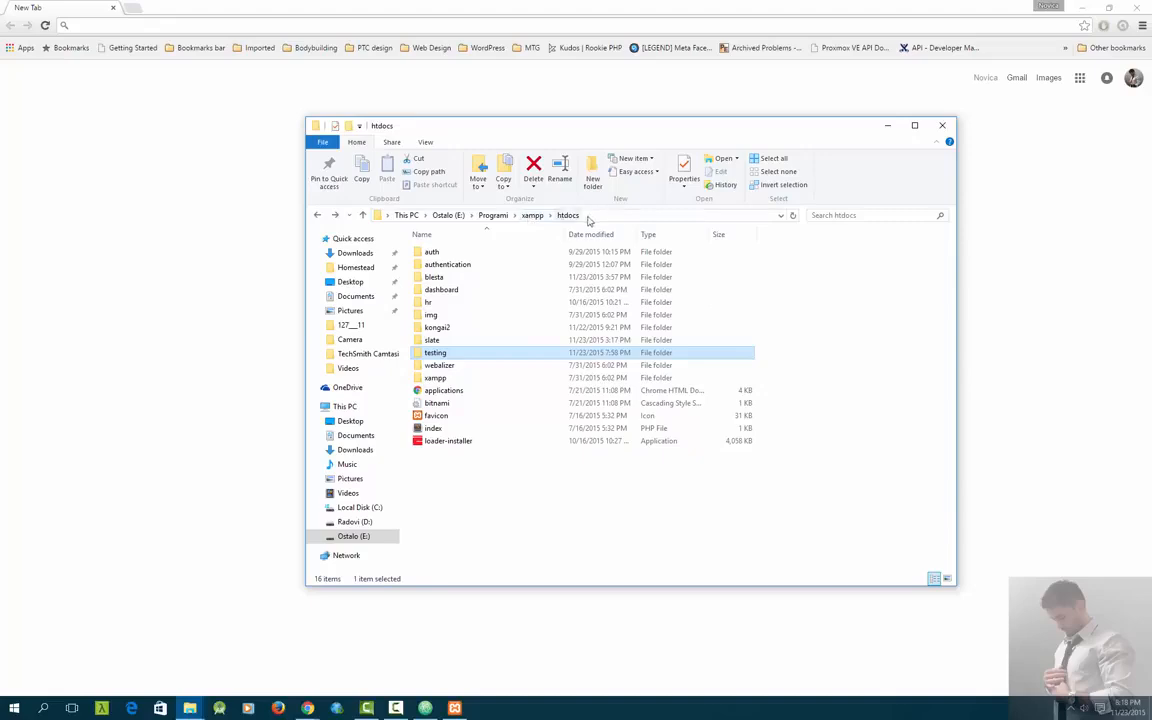
pyautogui.doubleClick(455, 355)
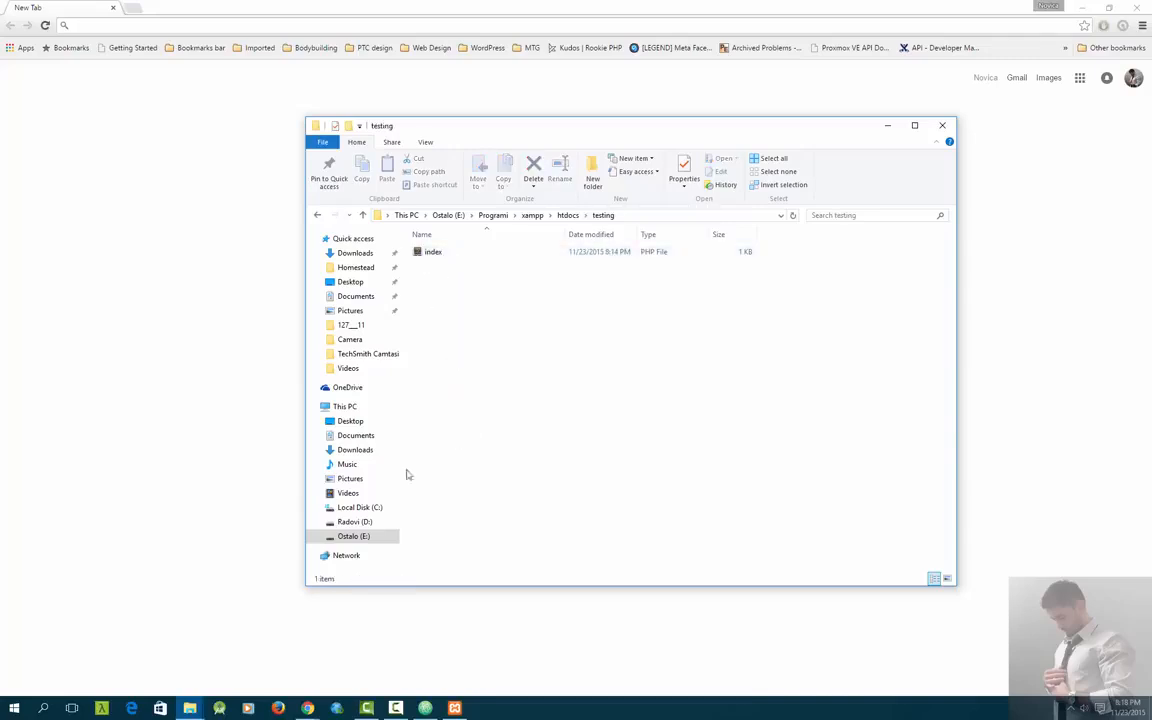
# - Switch to Atom, show index.php and highlight testingdomain.com in its echo statement
pyautogui.click(426, 709)
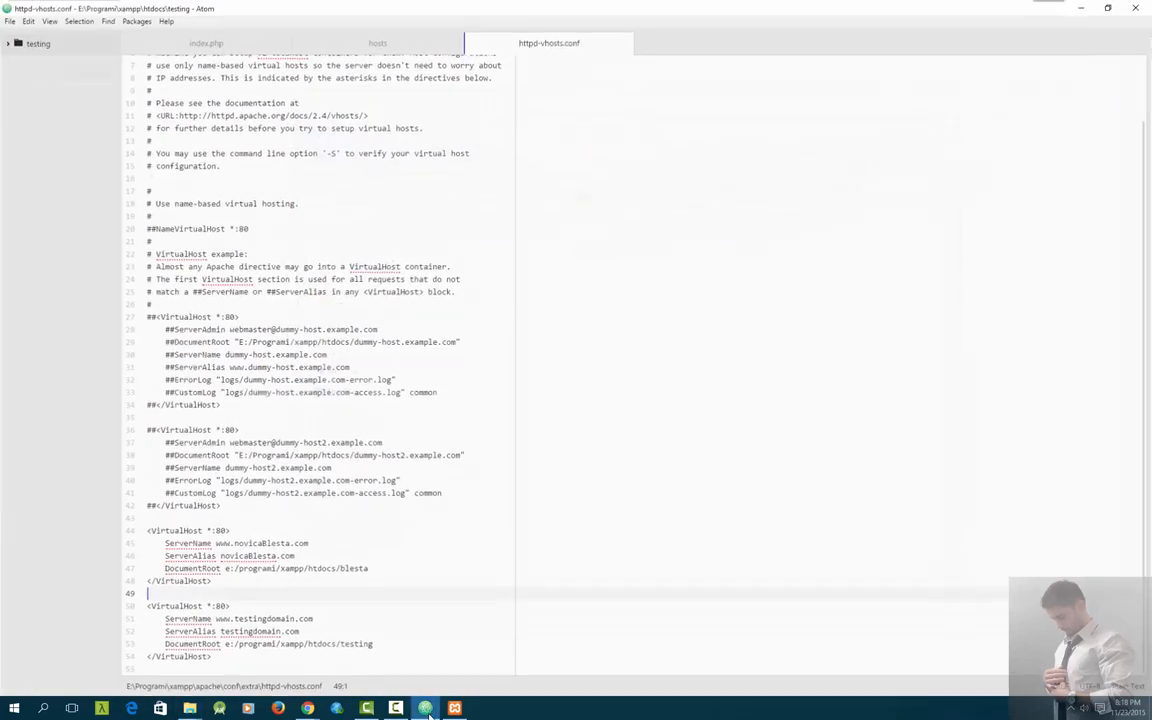
pyautogui.click(192, 42)
pyautogui.moveTo(200, 104); pyautogui.dragTo(105, 57)
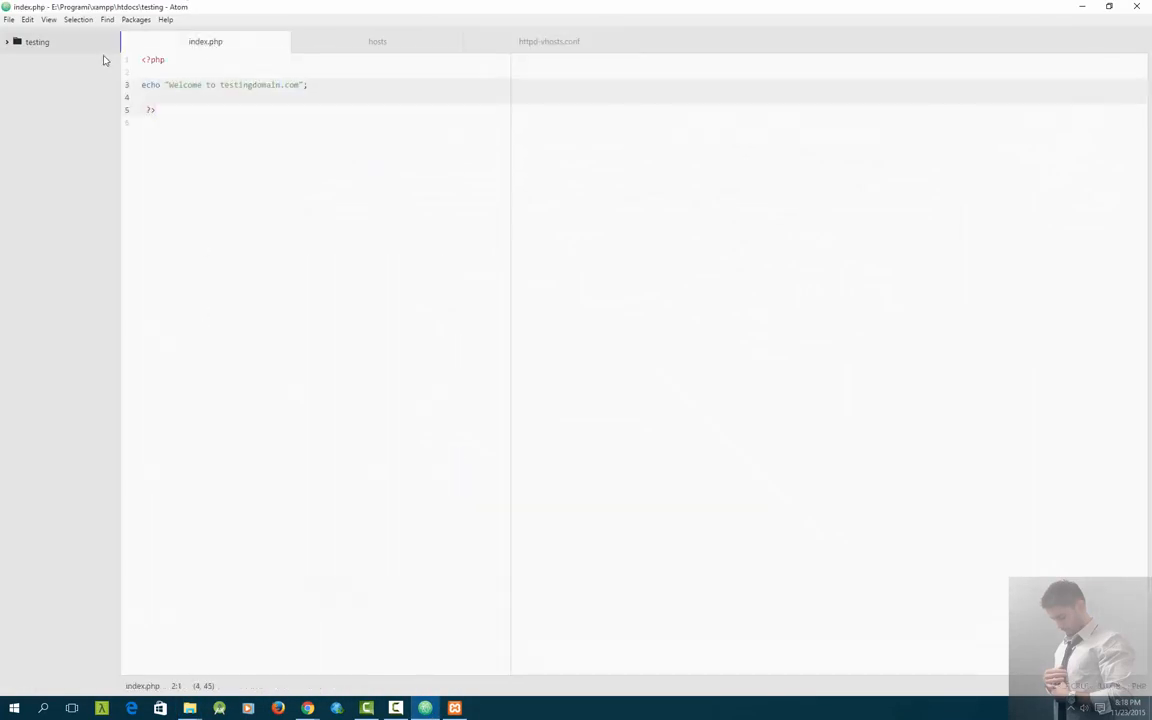
pyautogui.click(228, 112)
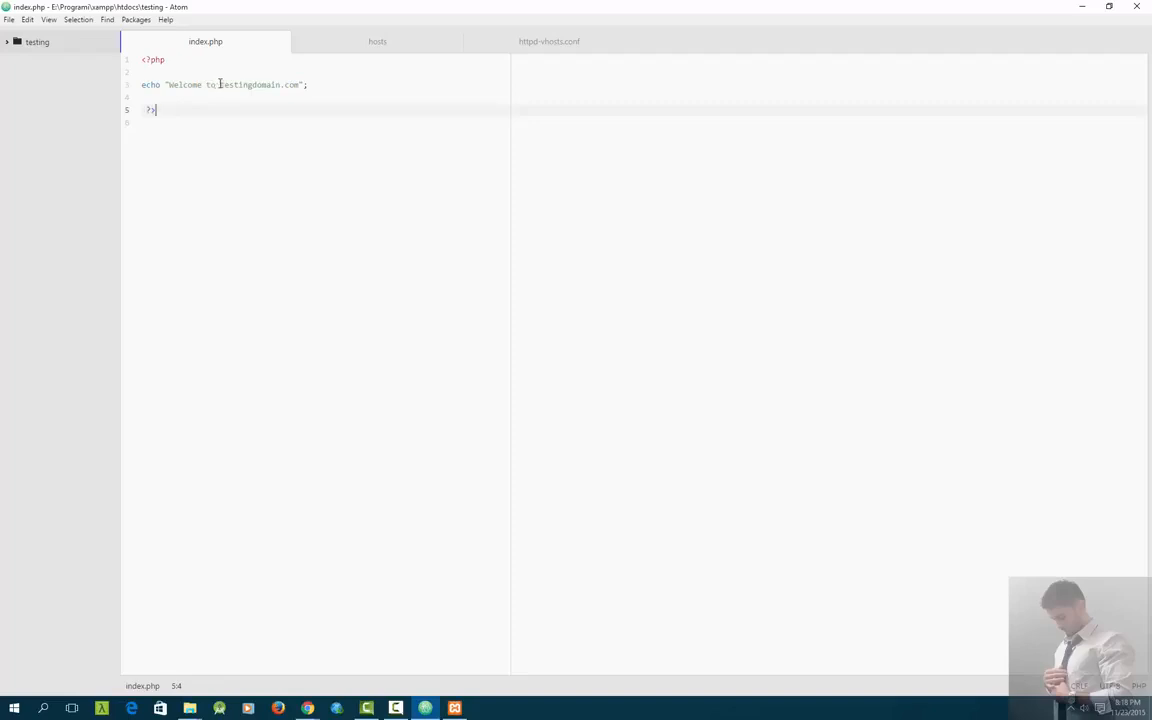
pyautogui.moveTo(221, 85)
pyautogui.mouseDown()
pyautogui.moveTo(280, 87)
pyautogui.moveTo(221, 82)
pyautogui.mouseUp()
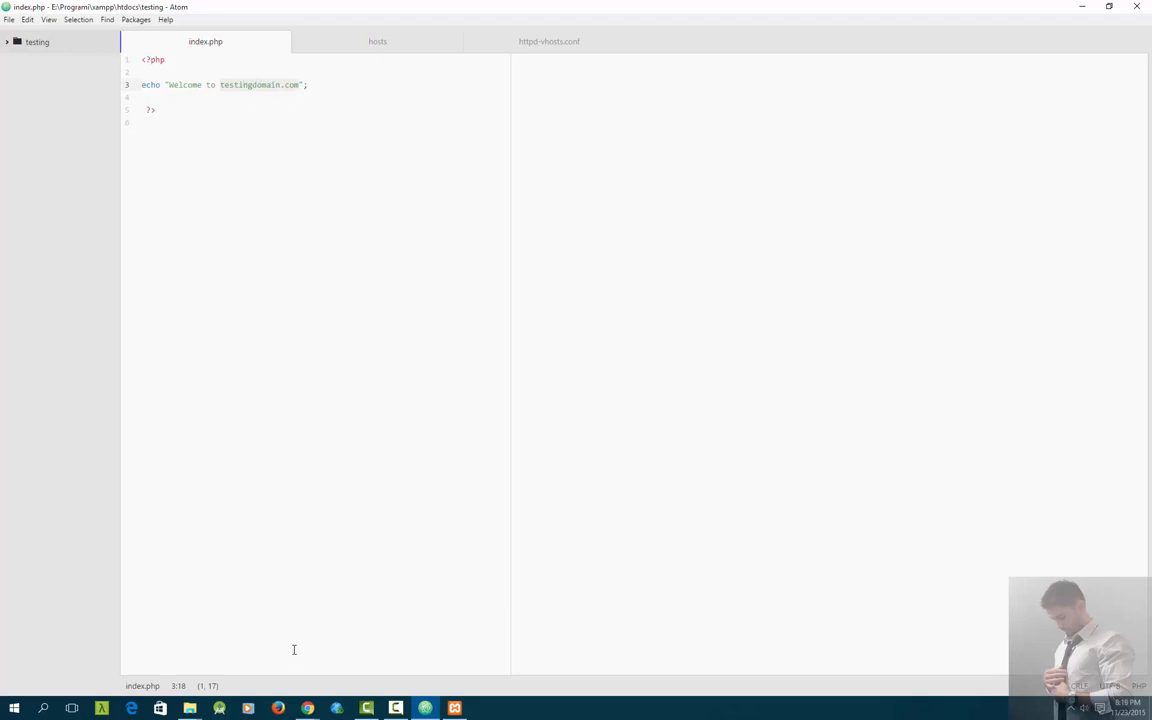
# - Return to the testing folder window in File Explorer, go back to htdocs and reopen the testing folder
pyautogui.click(190, 708)
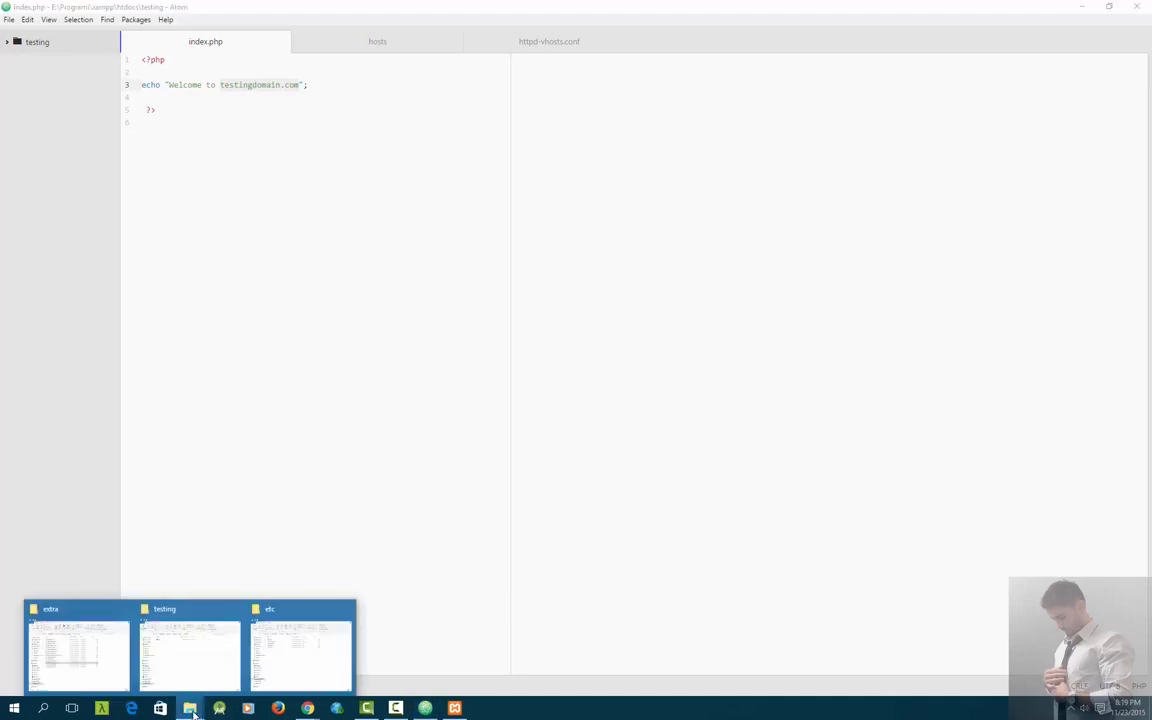
pyautogui.click(180, 645)
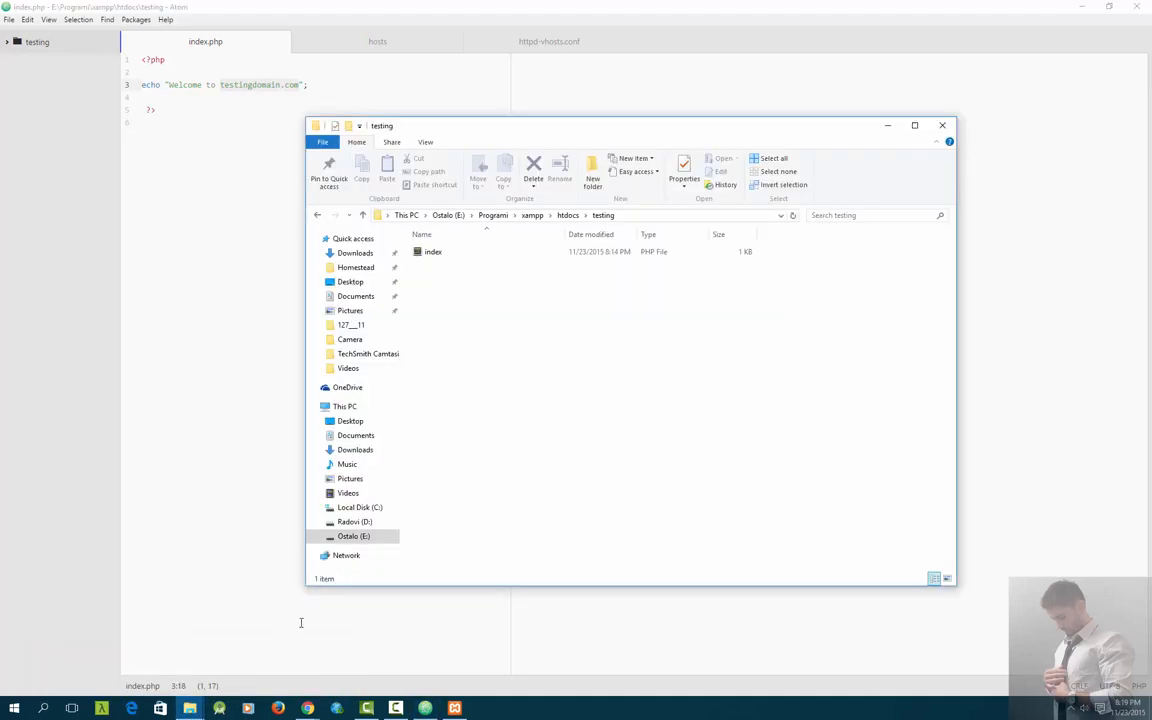
pyautogui.click(317, 216)
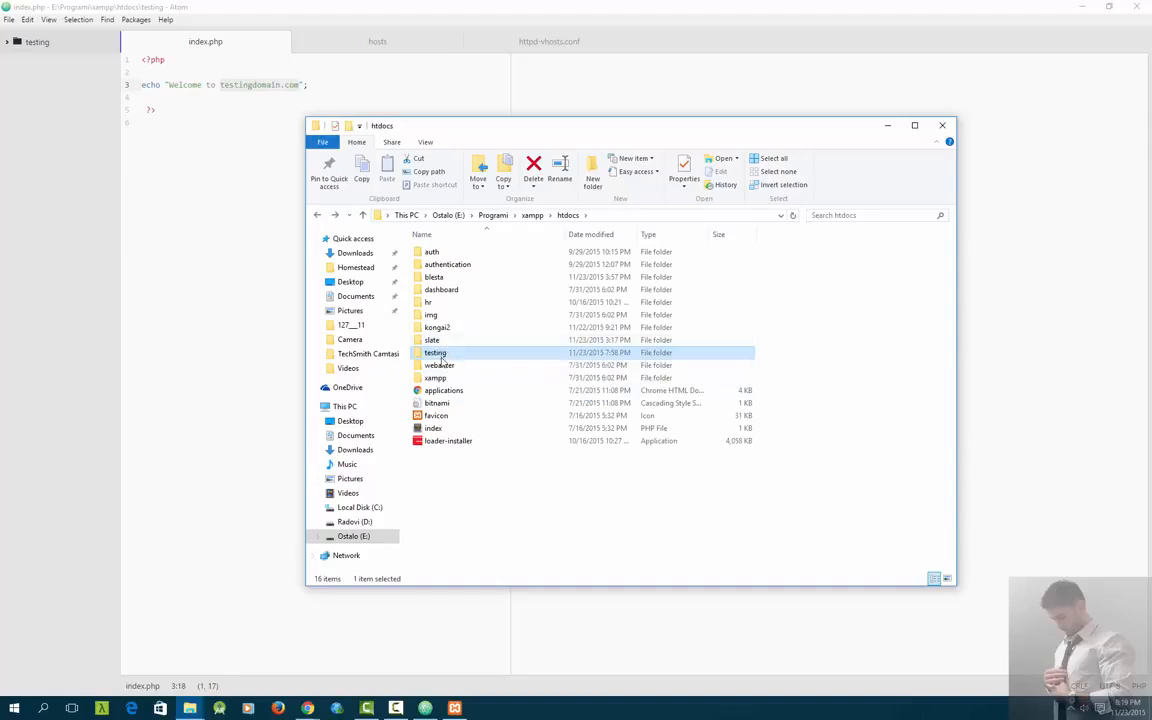
pyautogui.doubleClick(437, 354)
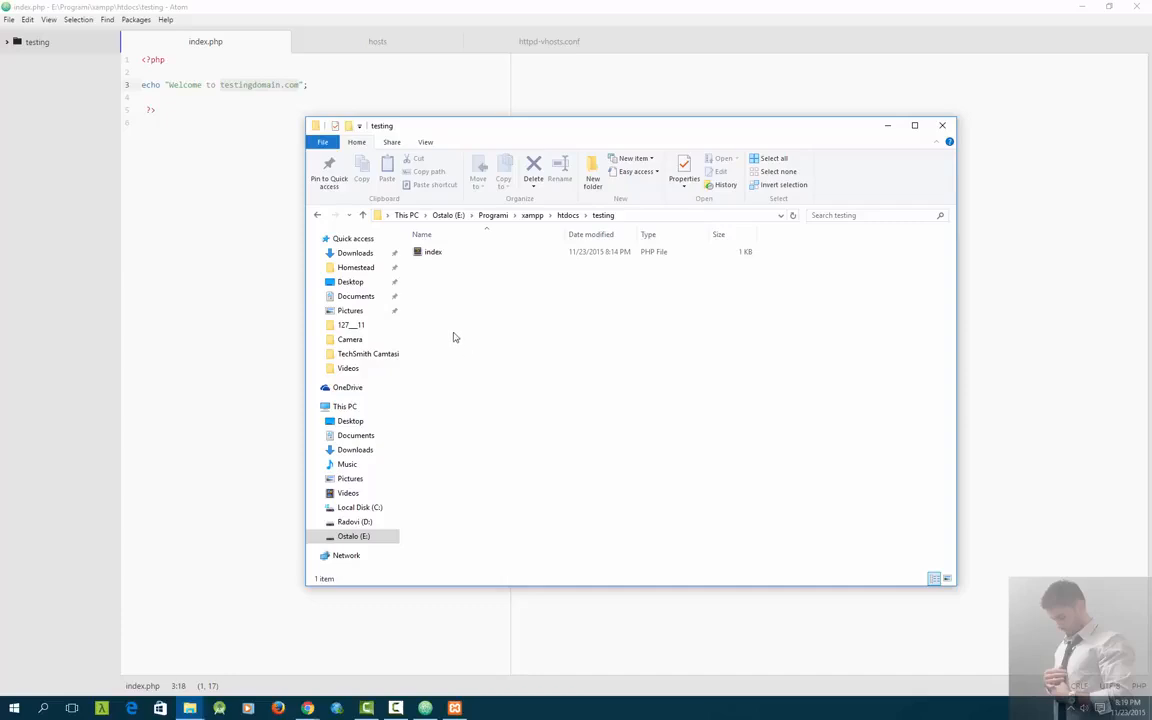
# - Bring up the etc folder window, examine its path C:\Windows\System32\drivers\etc part by part, and select the hosts file
pyautogui.click(190, 708)
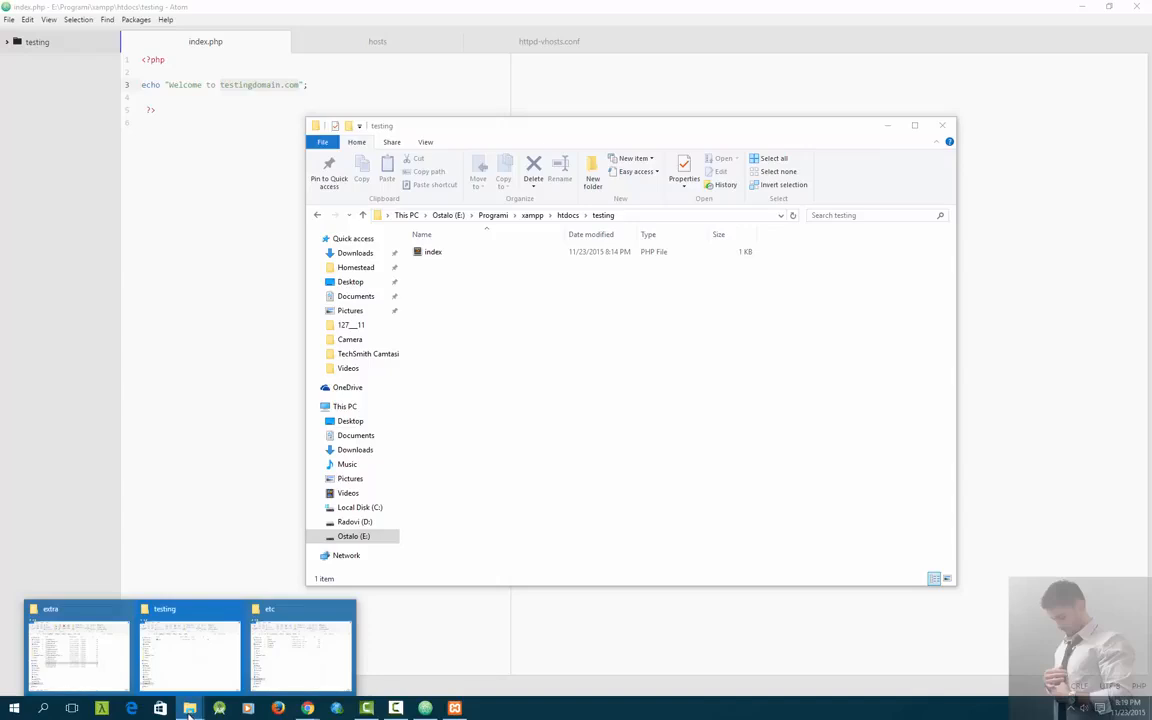
pyautogui.click(300, 645)
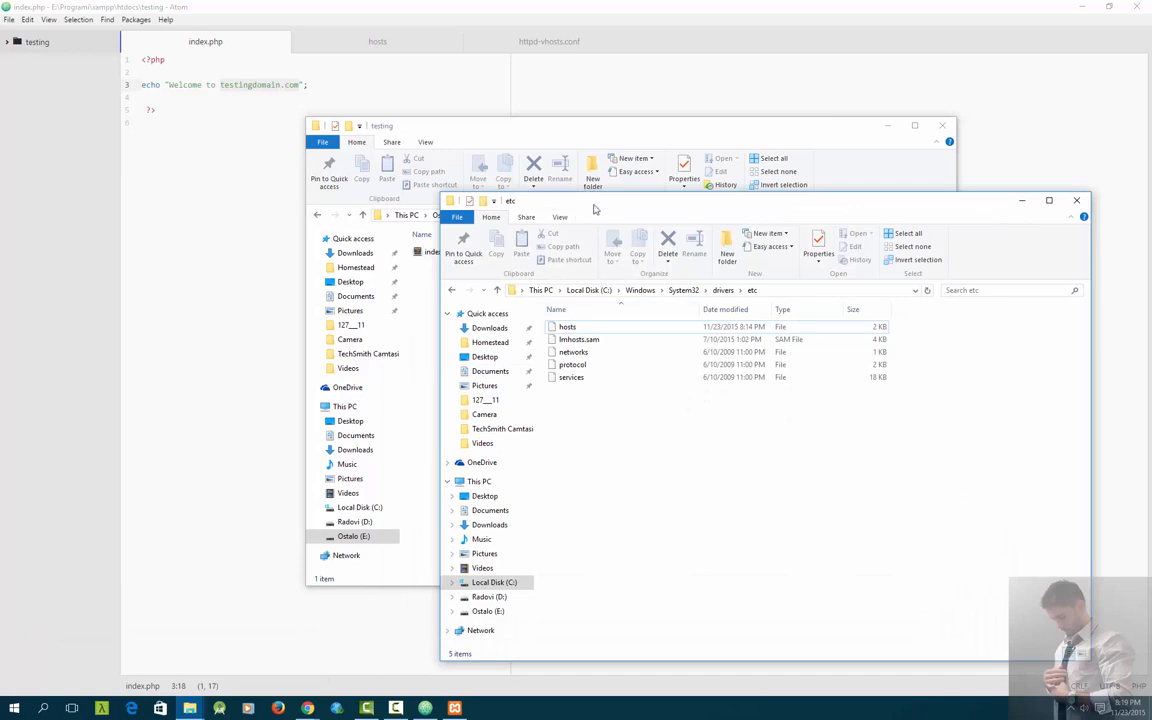
pyautogui.moveTo(593, 208); pyautogui.dragTo(312, 141)
pyautogui.click(390, 224)
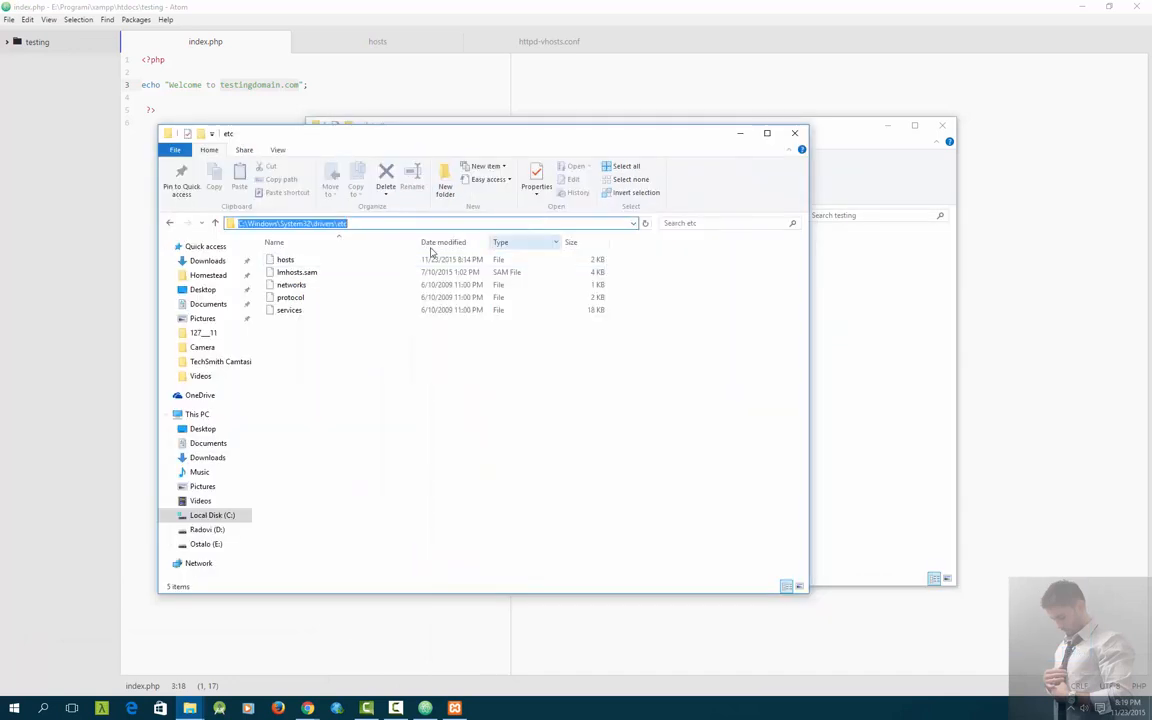
pyautogui.click(382, 225)
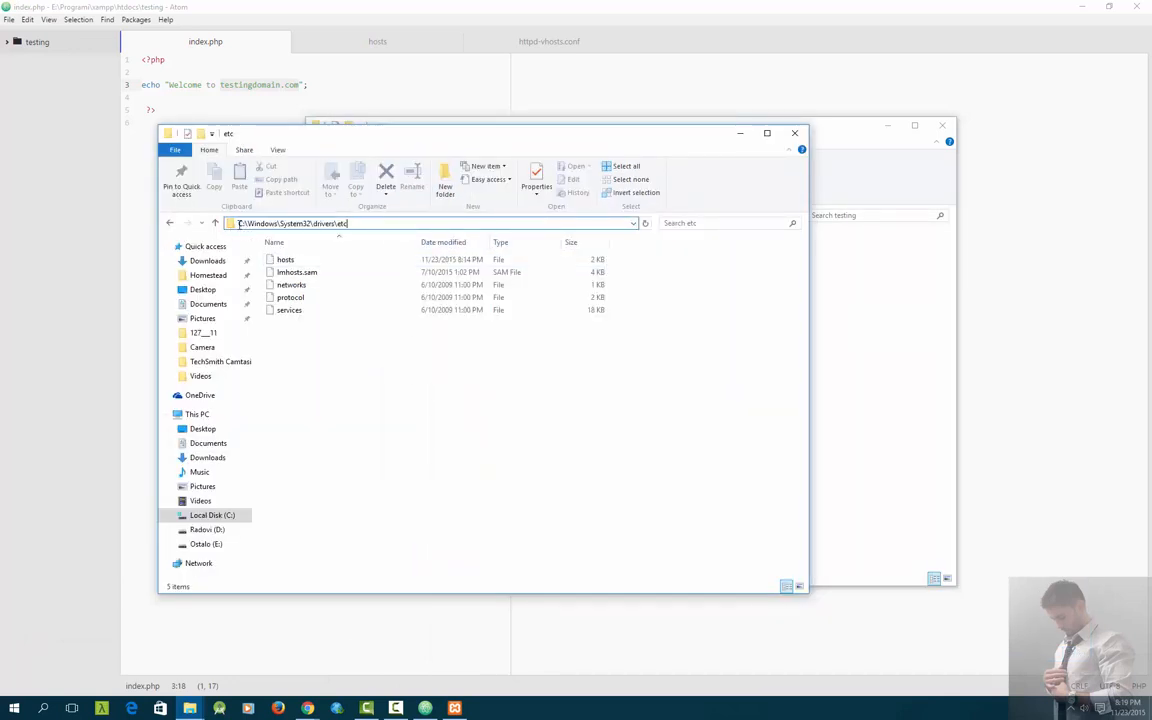
pyautogui.moveTo(254, 224); pyautogui.dragTo(290, 226)
pyautogui.doubleClick(290, 224)
pyautogui.doubleClick(324, 224)
pyautogui.doubleClick(346, 224)
pyautogui.click(355, 359)
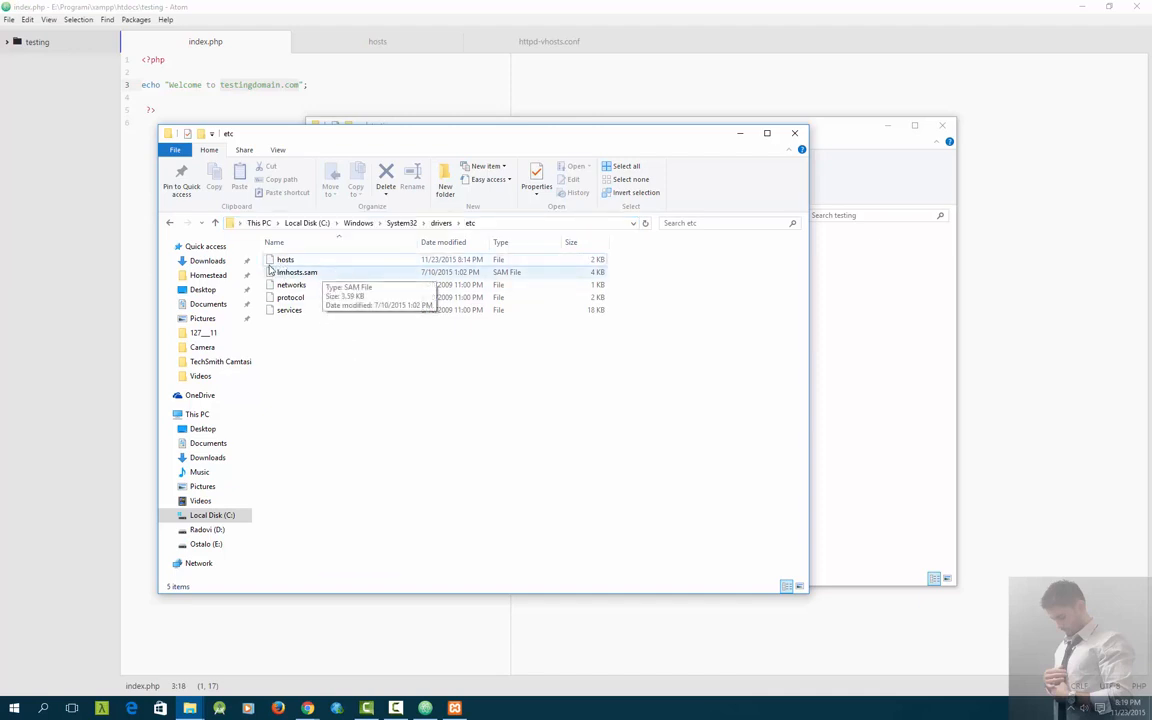
pyautogui.click(283, 260)
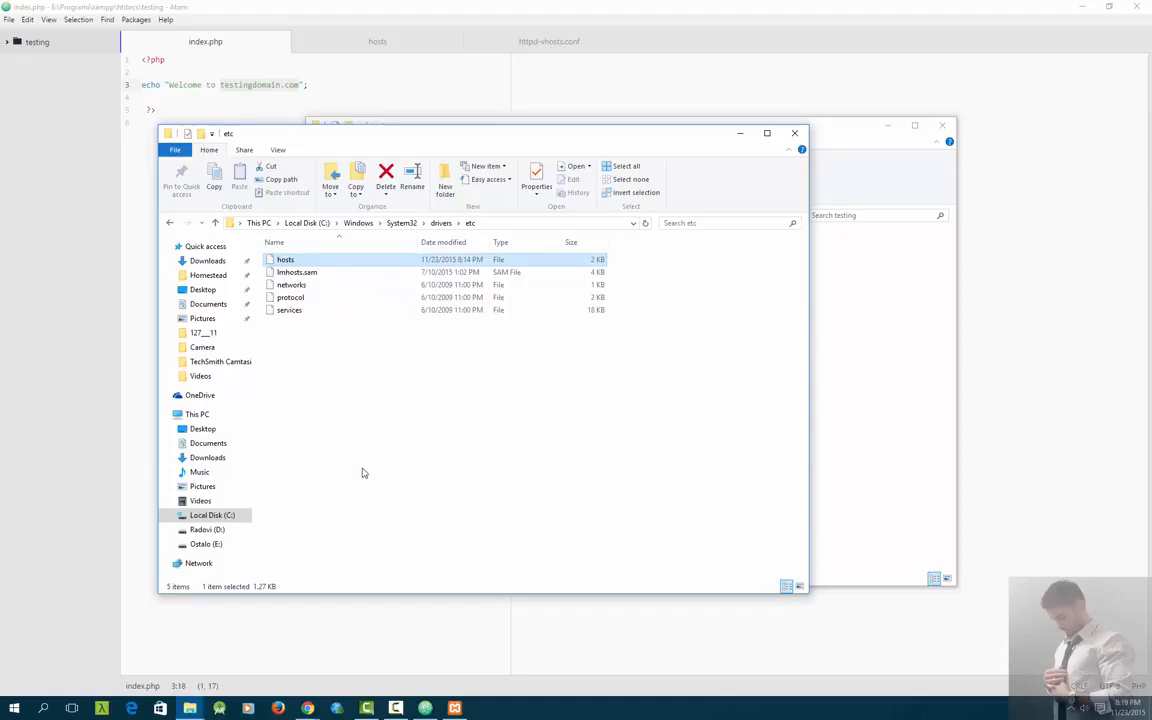
# - Switch to Atom, show the hosts file and highlight its custom entries from laravel-test.app to assets.cloud.techsmith.com
pyautogui.click(425, 708)
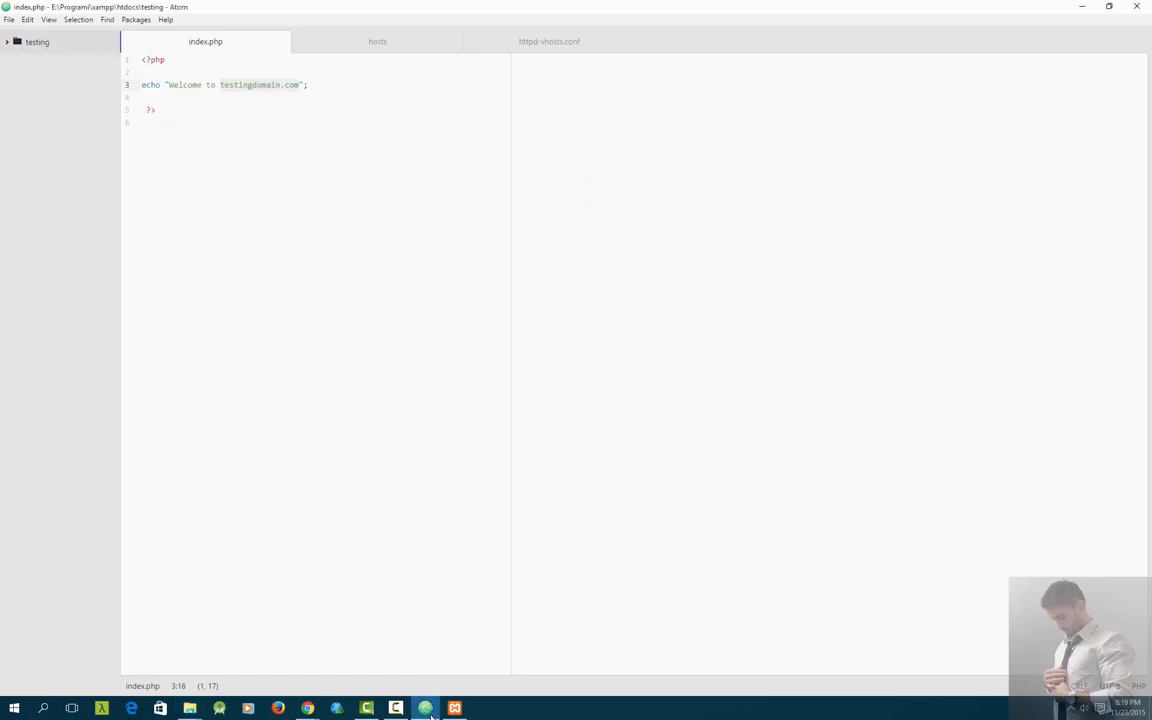
pyautogui.click(460, 275)
pyautogui.click(385, 45)
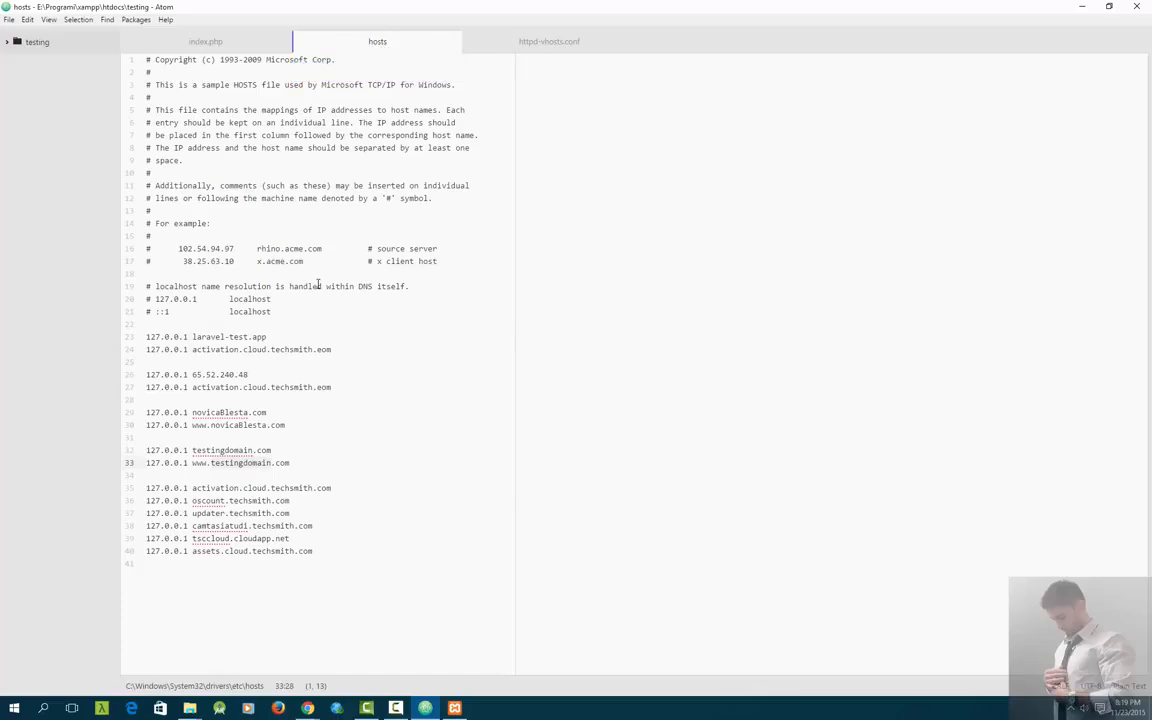
pyautogui.moveTo(342, 549); pyautogui.dragTo(80, 335)
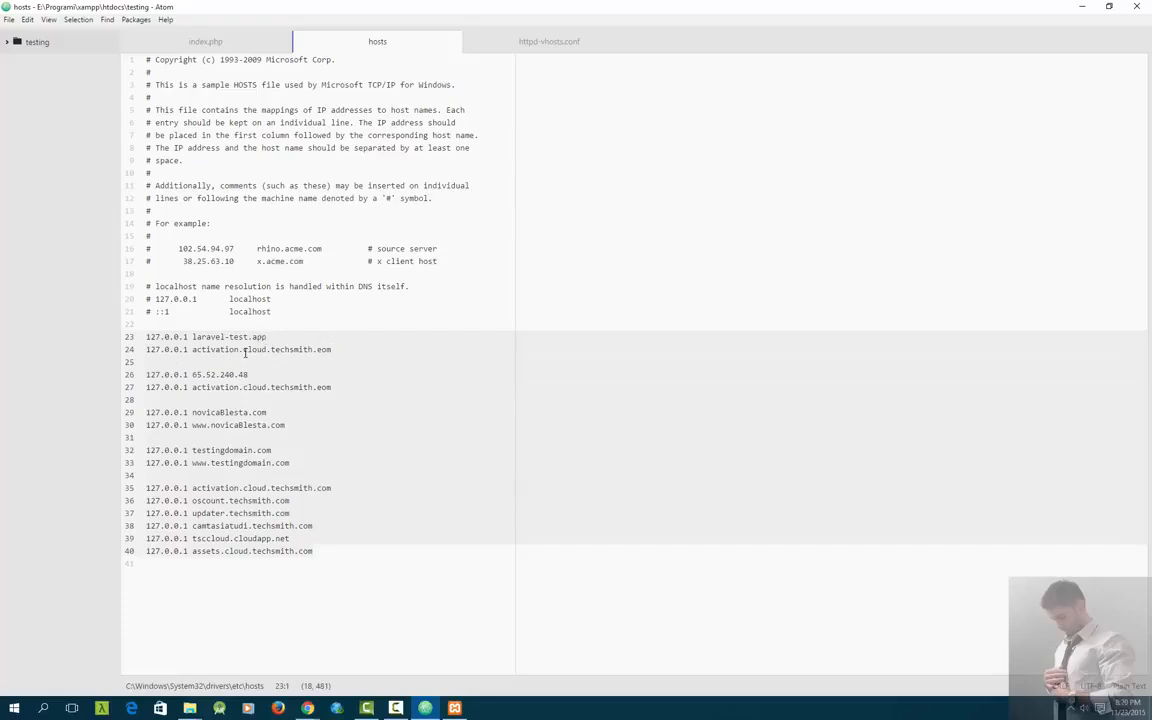
# - Highlight the IP address in the laravel-test.app entry, then localhost in the commented 127.0.0.1 line of the hosts file
pyautogui.click(160, 337)
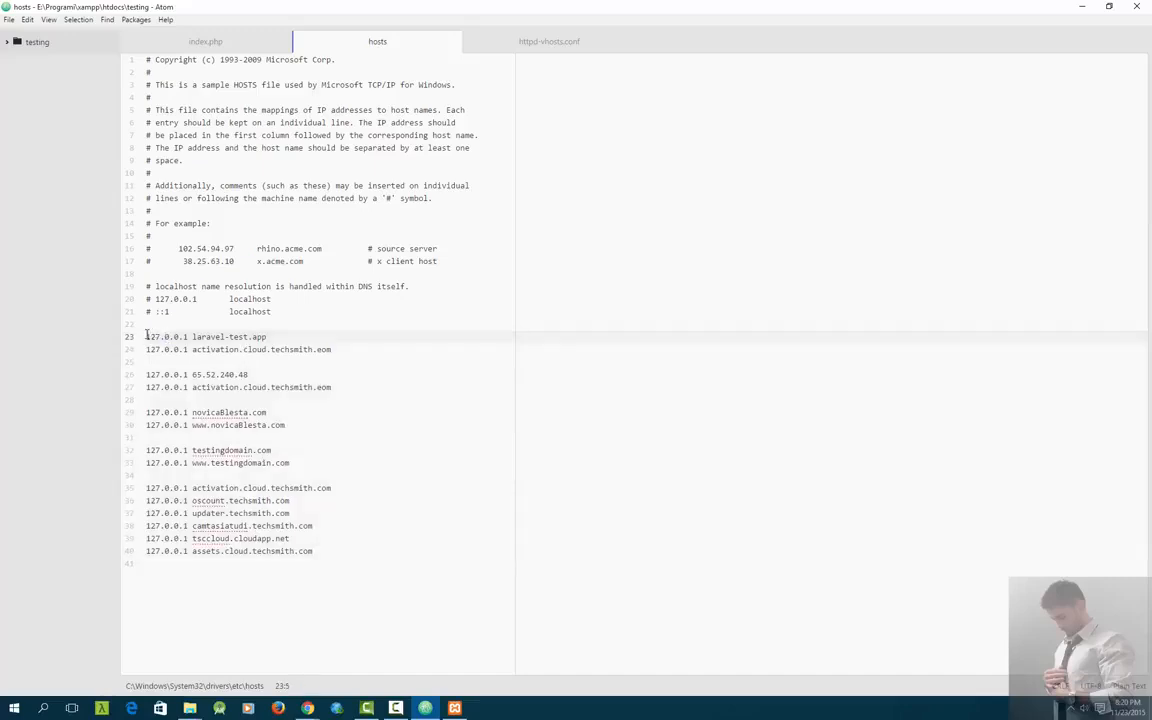
pyautogui.hotkey('shift', 'Right')
pyautogui.hotkey('shift', 'Right')
pyautogui.hotkey('shift', 'Right')
pyautogui.hotkey('shift', 'Right')
pyautogui.hotkey('shift', 'Right')
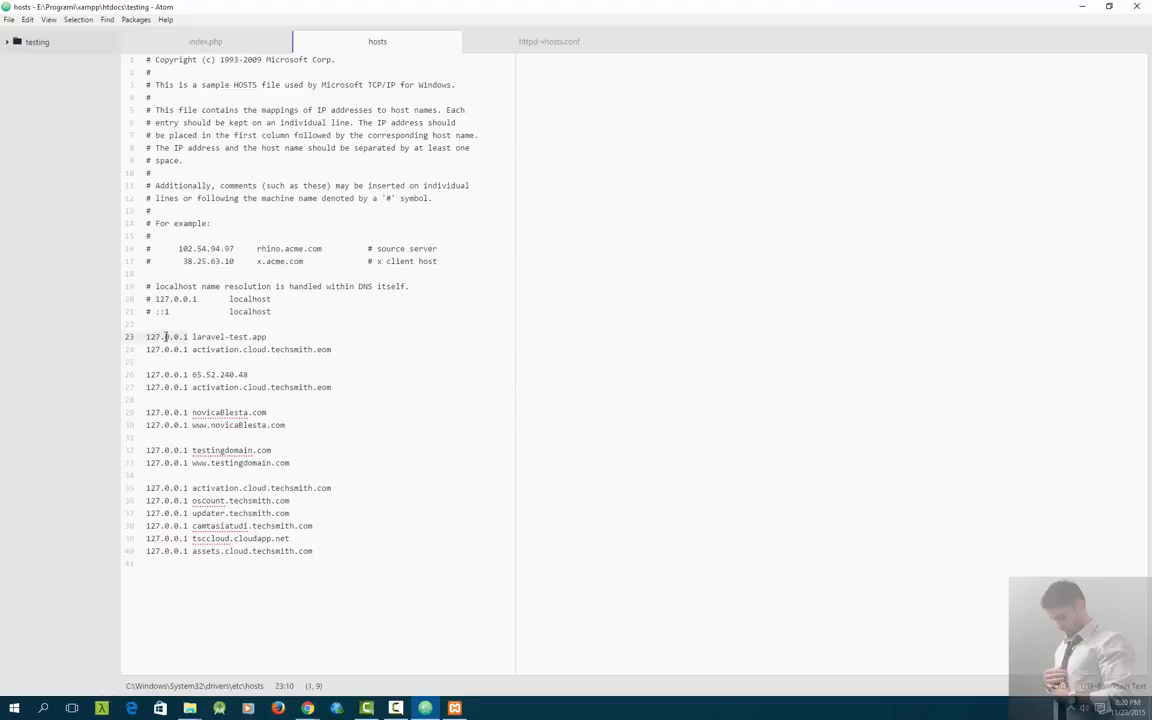
pyautogui.moveTo(155, 299); pyautogui.dragTo(275, 299)
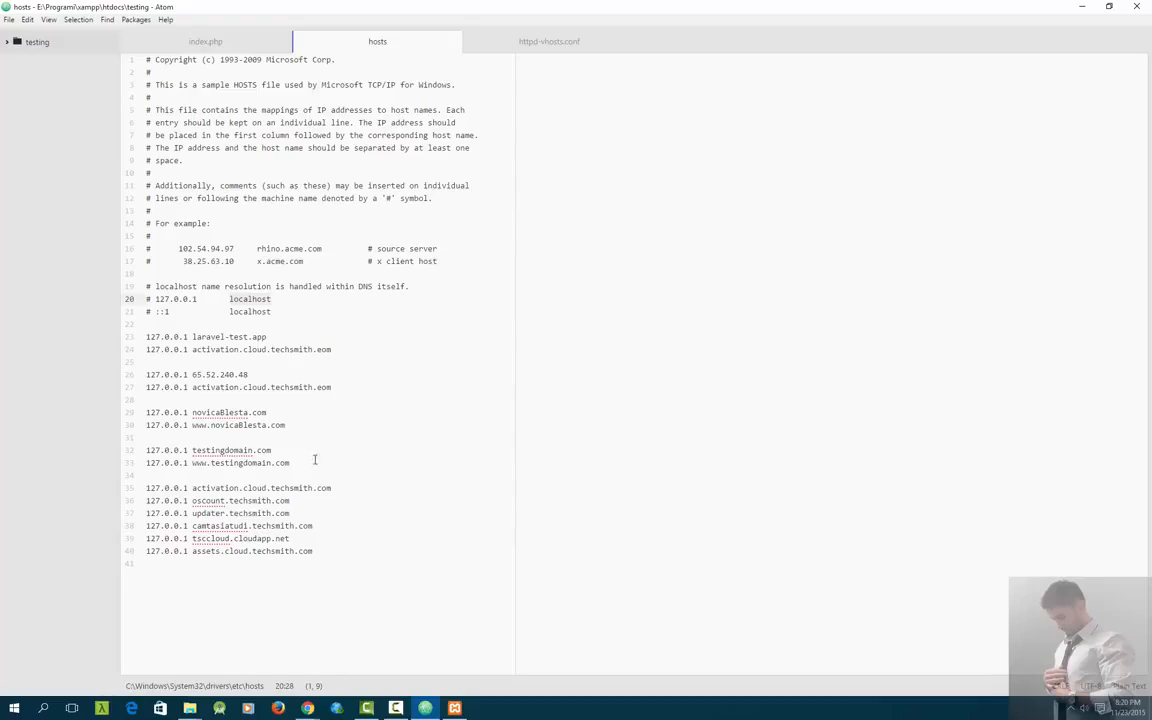
pyautogui.click(278, 463)
pyautogui.moveTo(130, 463); pyautogui.dragTo(130, 450)
pyautogui.click(223, 450)
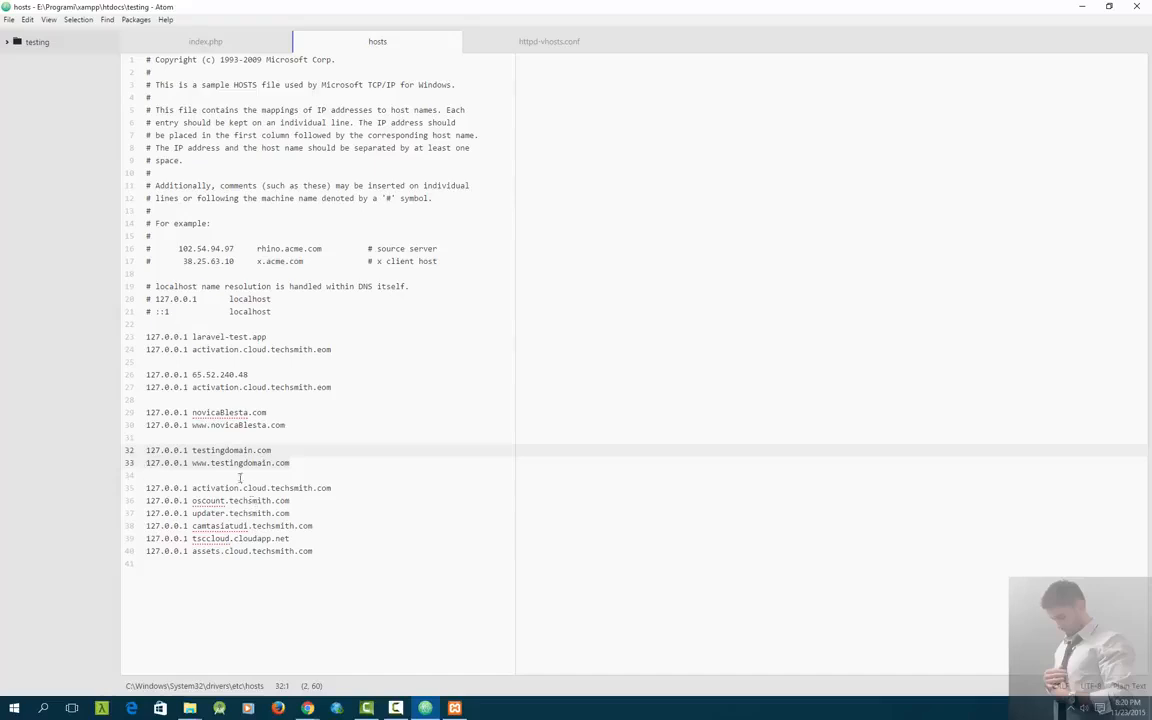
pyautogui.moveTo(191, 450); pyautogui.dragTo(248, 450)
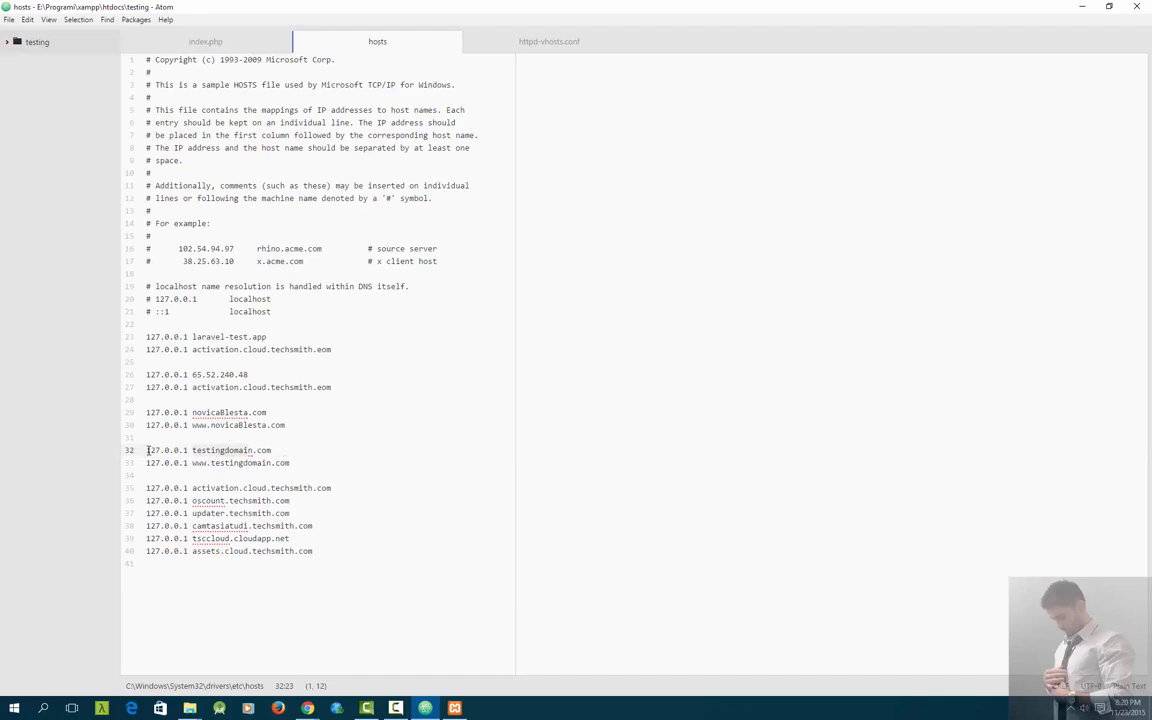
pyautogui.moveTo(148, 450); pyautogui.dragTo(188, 451)
pyautogui.moveTo(307, 462); pyautogui.dragTo(81, 449)
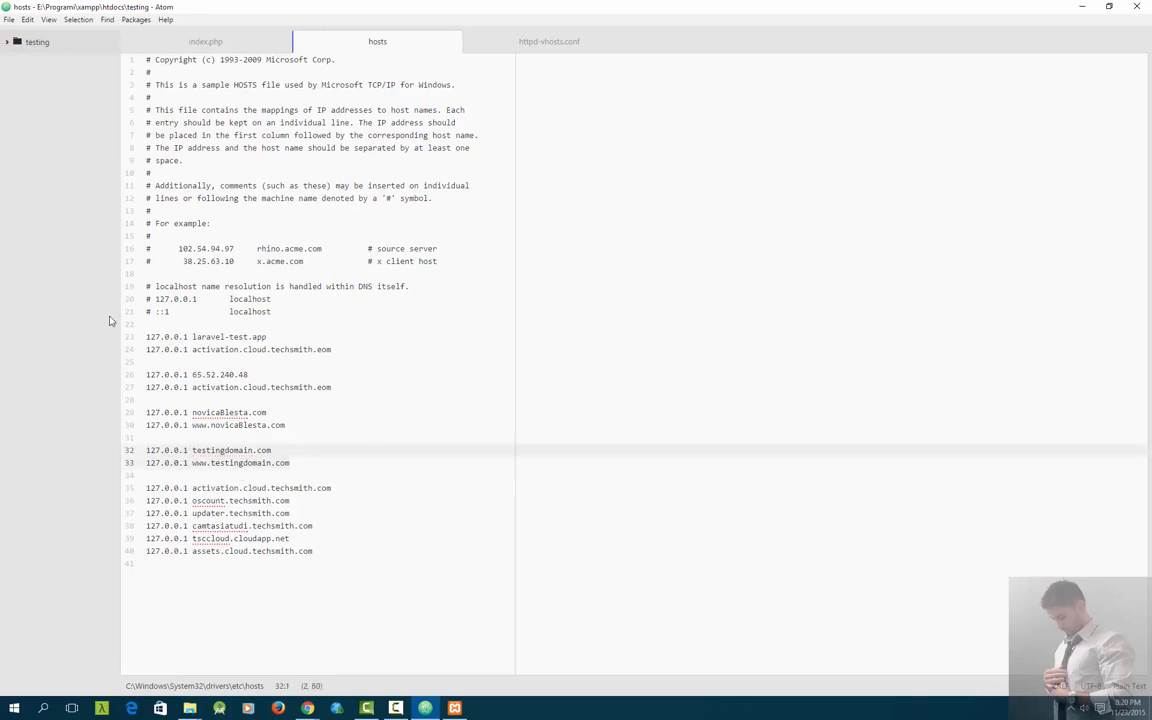
pyautogui.moveTo(303, 462); pyautogui.dragTo(103, 440)
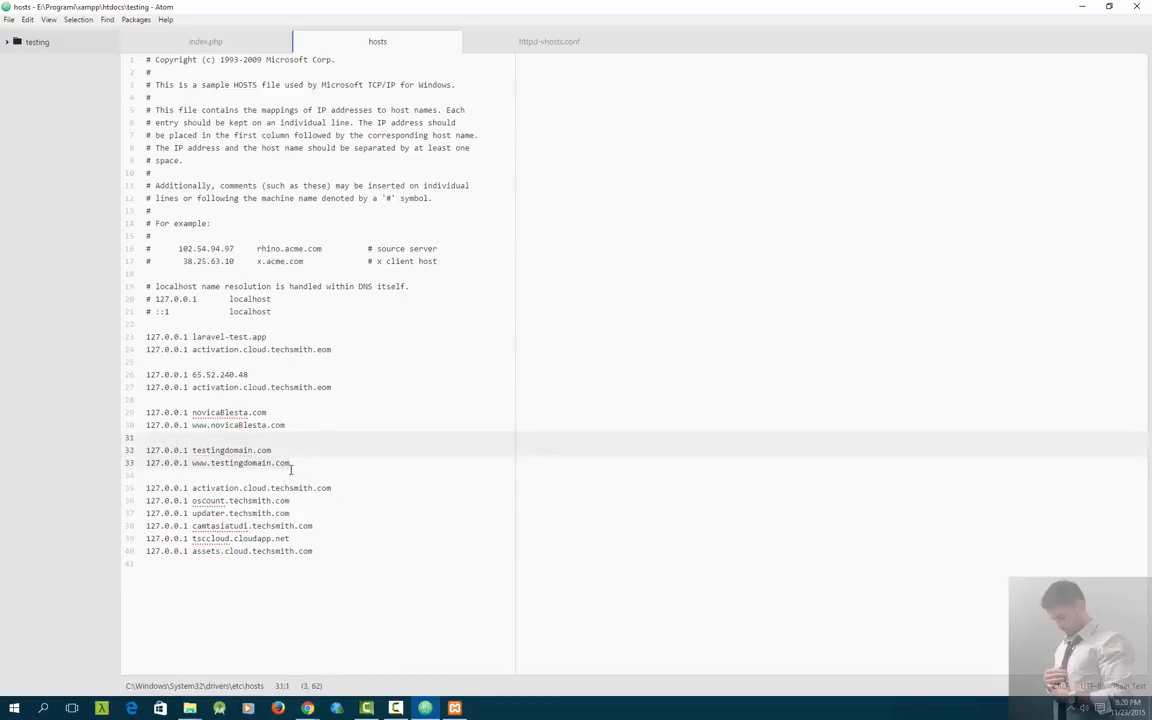
pyautogui.click(292, 464)
pyautogui.moveTo(131, 463); pyautogui.dragTo(131, 451)
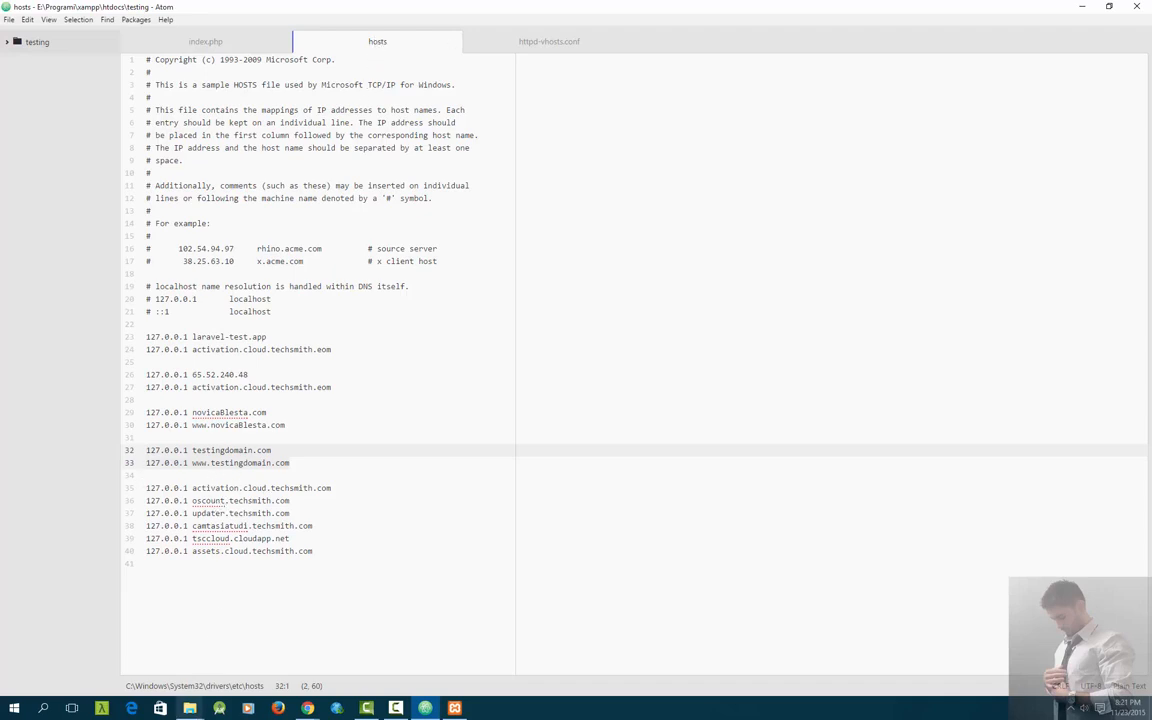
# - Show the hosts file in the etc folder window of File Explorer, then return to the hosts file in Atom
pyautogui.click(189, 708)
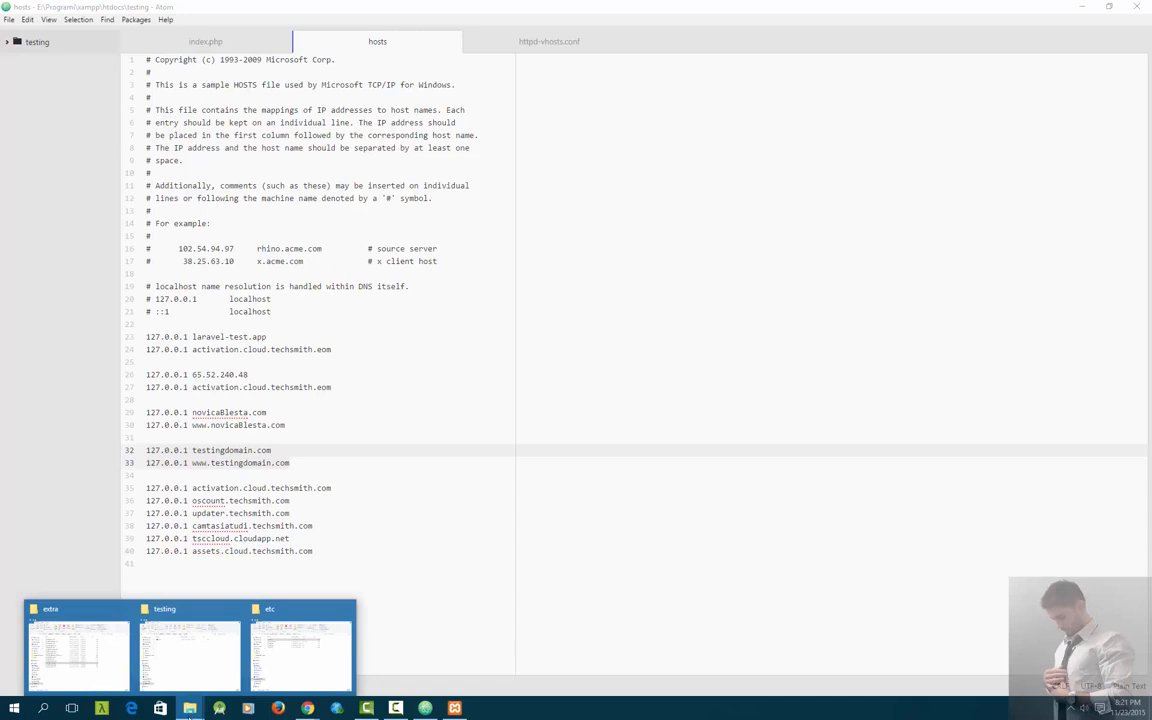
pyautogui.click(290, 652)
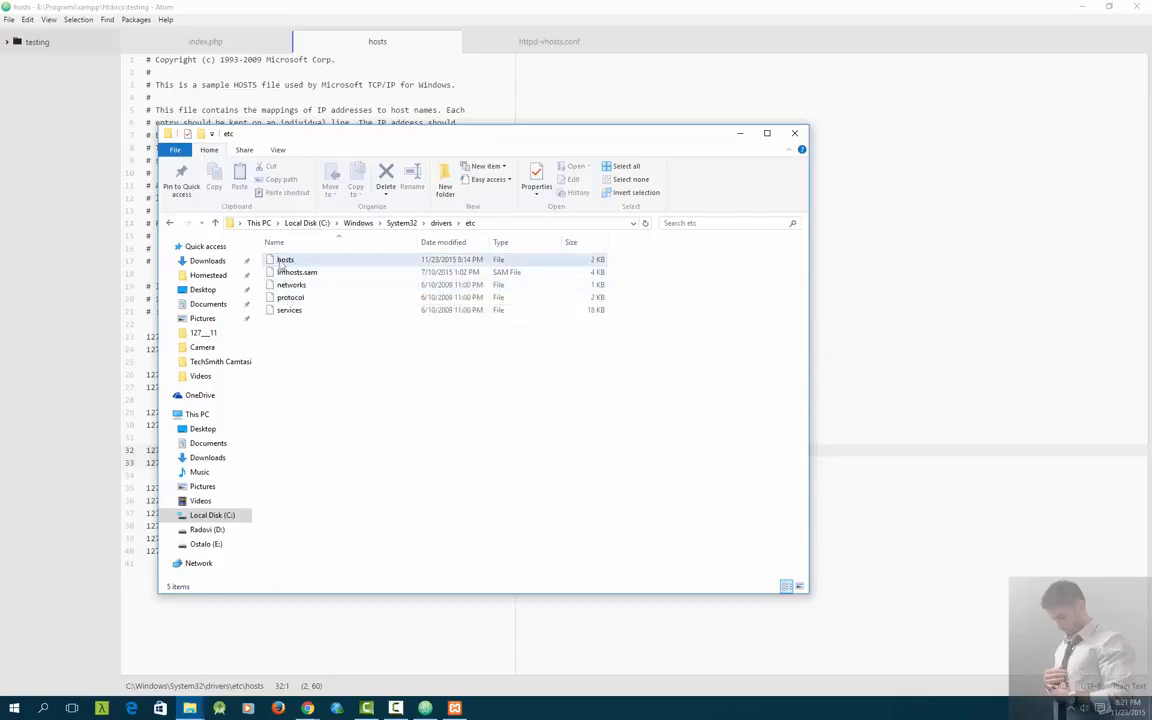
pyautogui.click(283, 261)
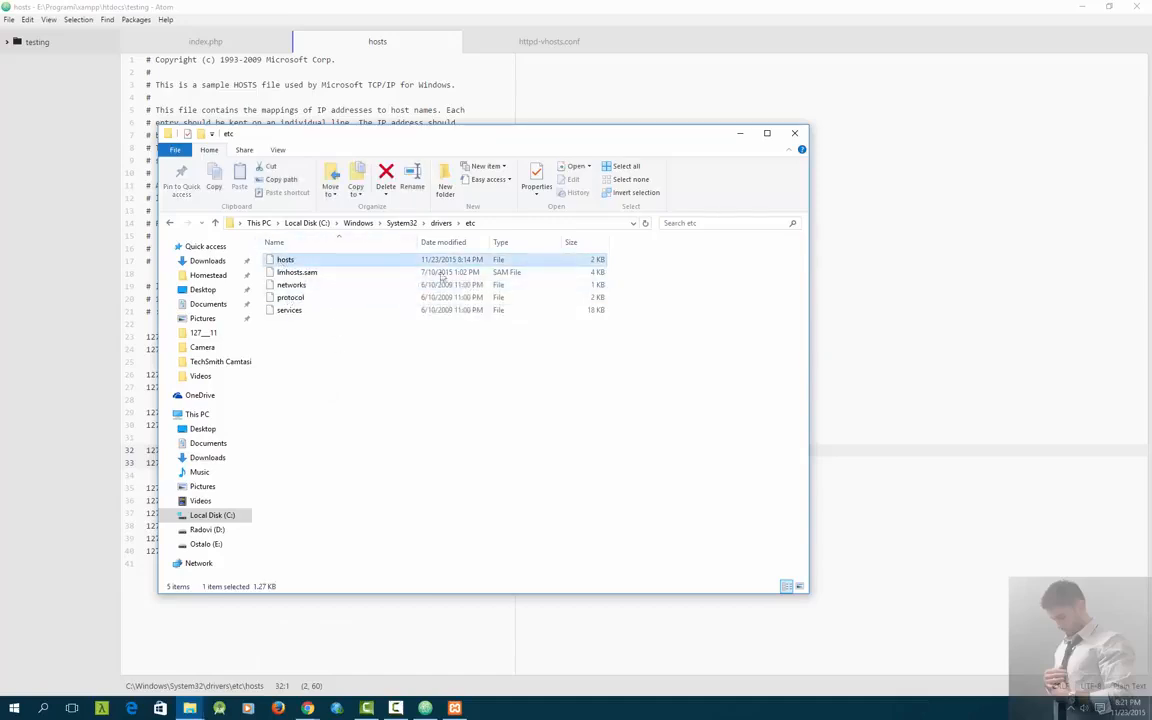
pyautogui.click(437, 442)
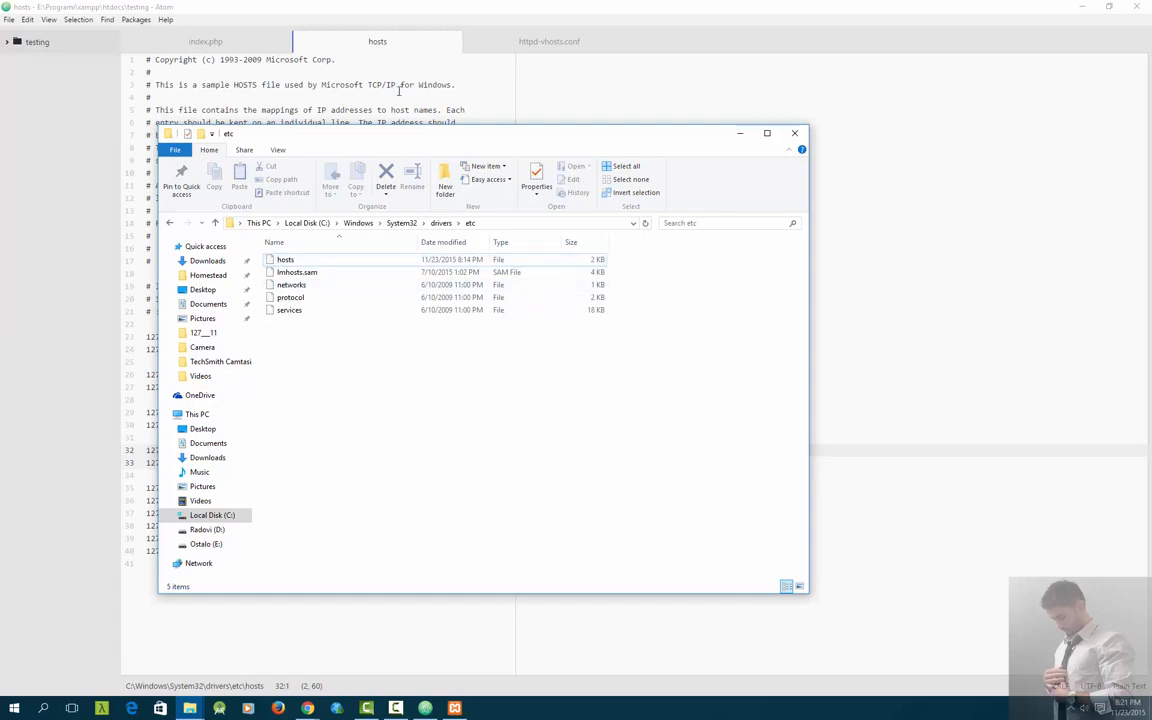
pyautogui.hotkey('alt', 'Tab')
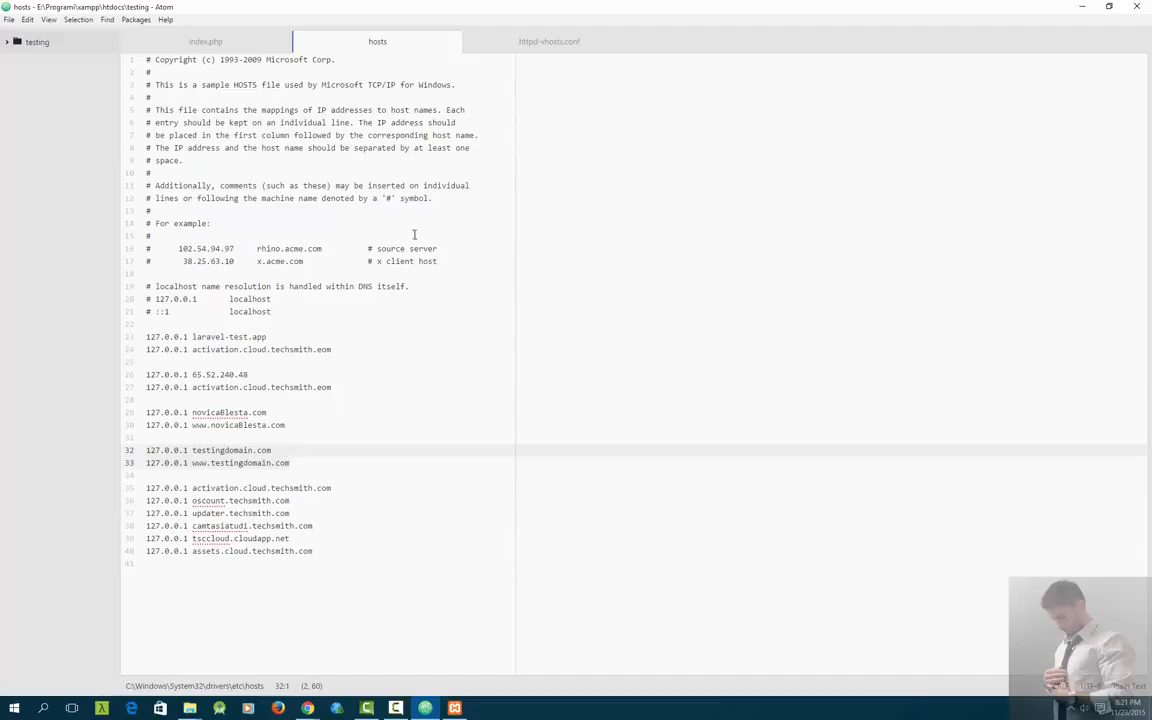
# - Bring up the extra folder window and highlight xampp and apache in its path E:\Programi\xampp\apache\conf\extra
pyautogui.moveTo(188, 710)
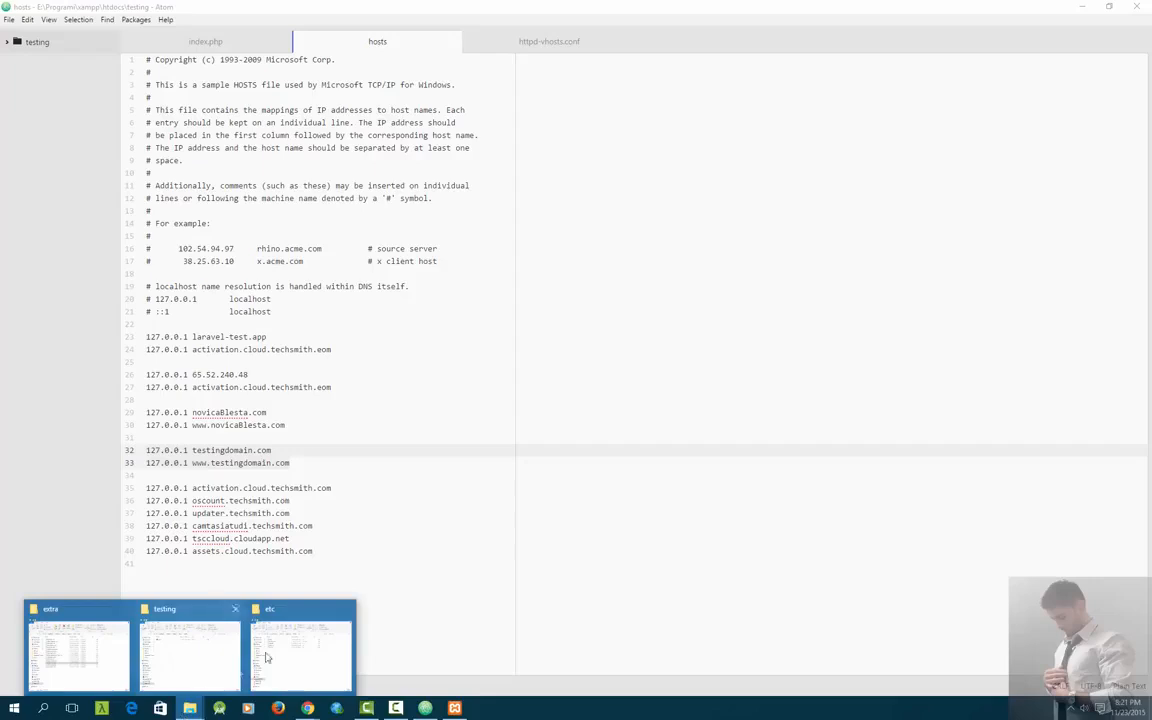
pyautogui.moveTo(279, 655)
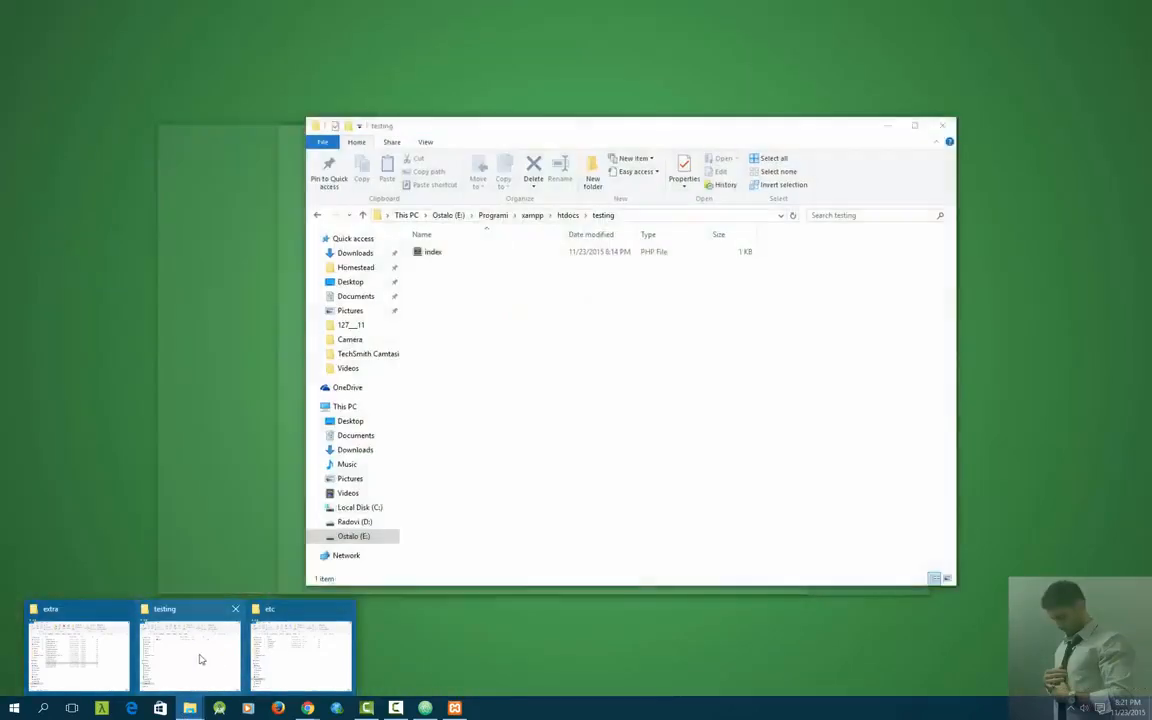
pyautogui.moveTo(107, 658)
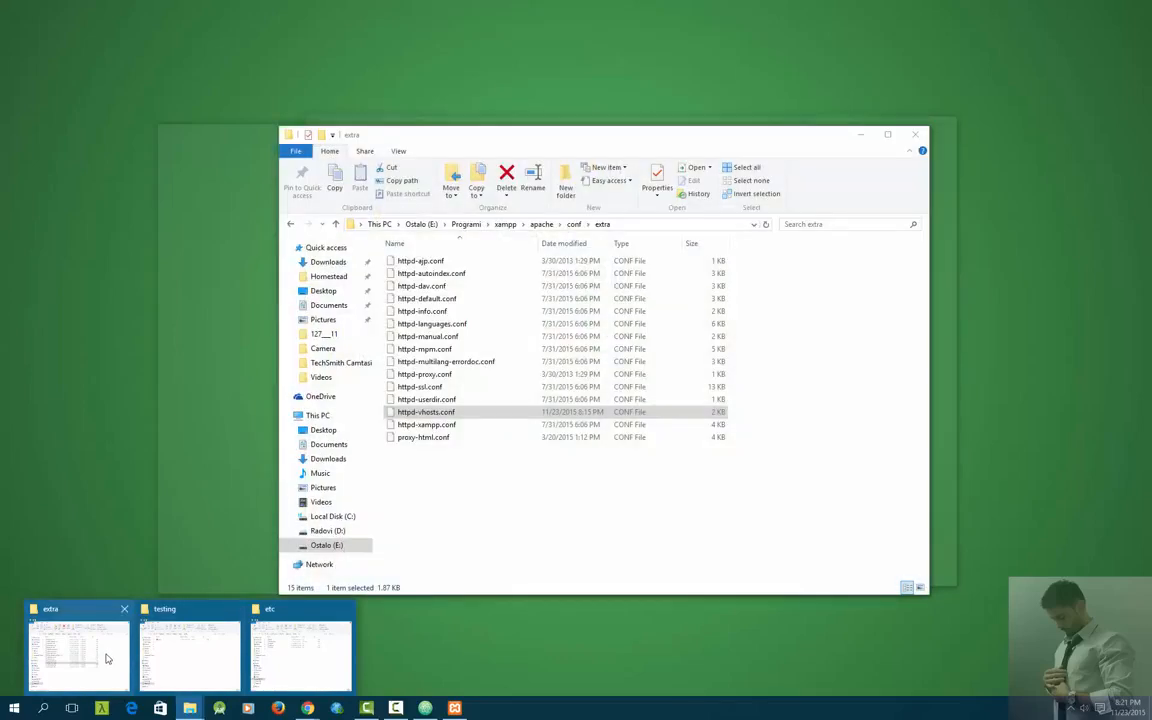
pyautogui.click(107, 658)
pyautogui.click(625, 224)
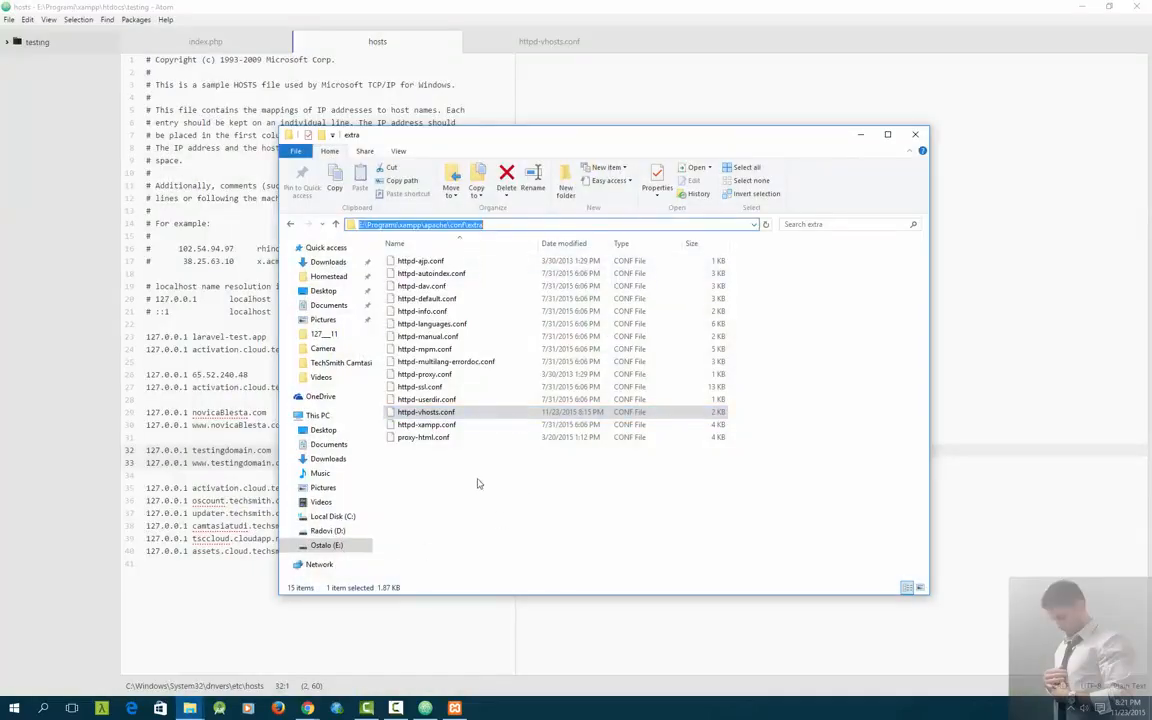
pyautogui.click(496, 225)
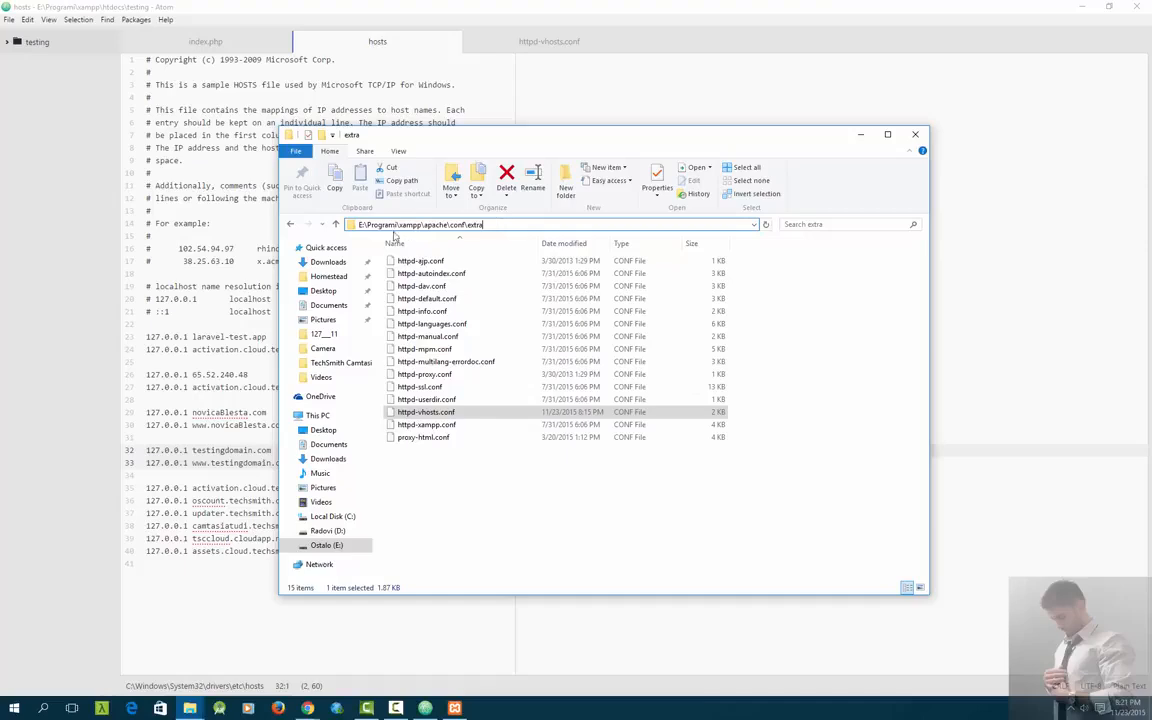
pyautogui.moveTo(400, 224); pyautogui.dragTo(422, 224)
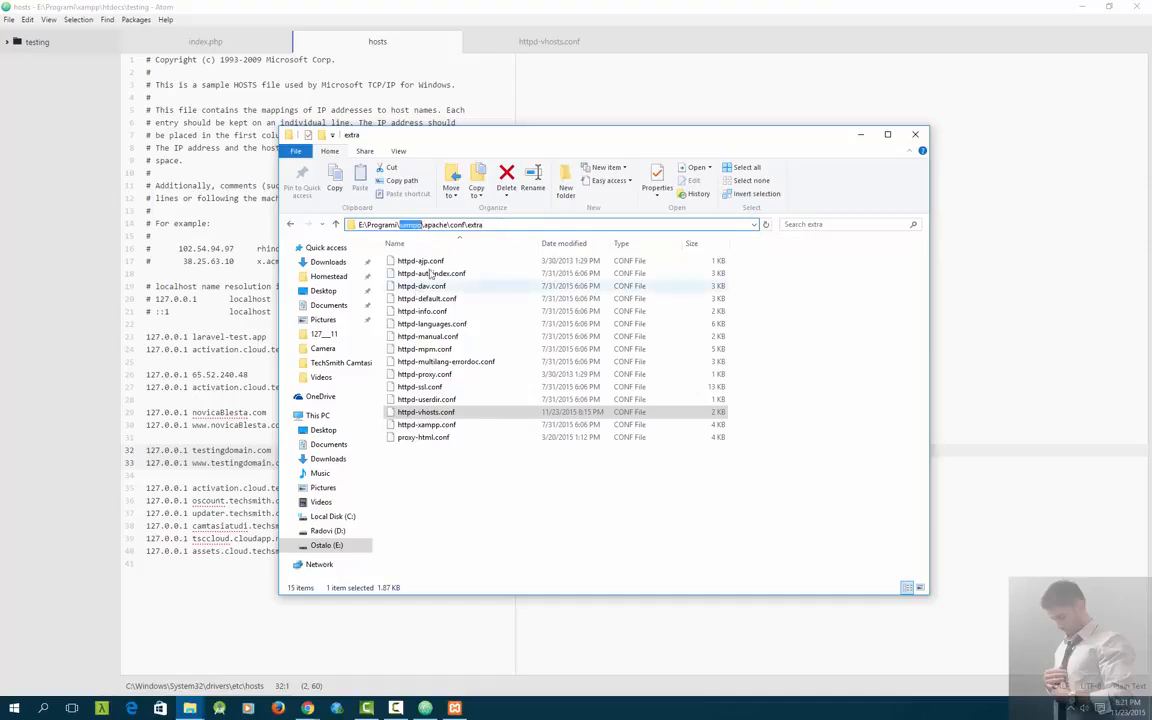
pyautogui.doubleClick(436, 225)
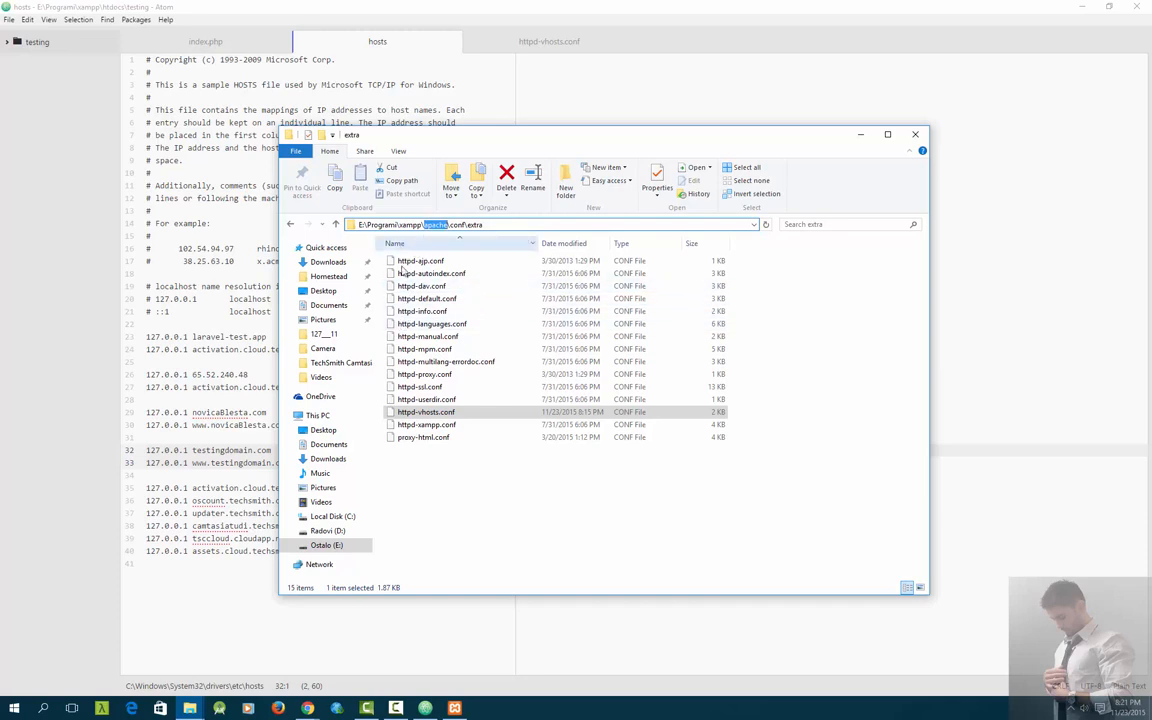
# - Go back from the extra folder through conf and apache to the xampp folder
pyautogui.click(290, 224)
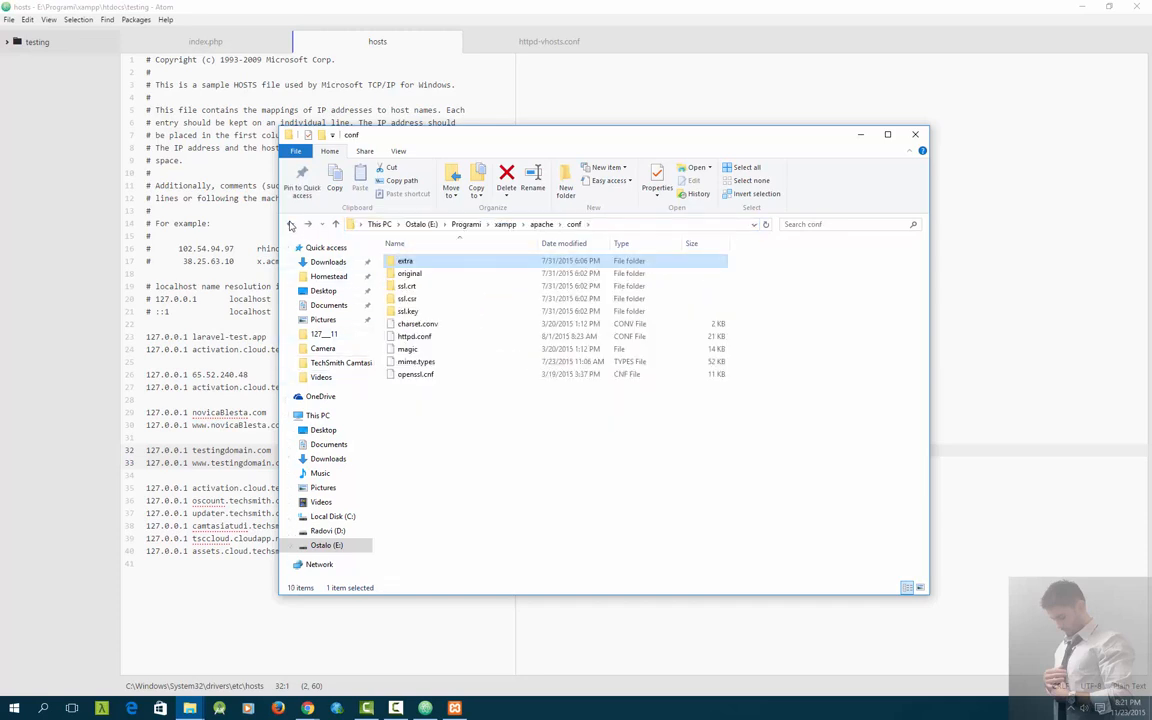
pyautogui.click(290, 224)
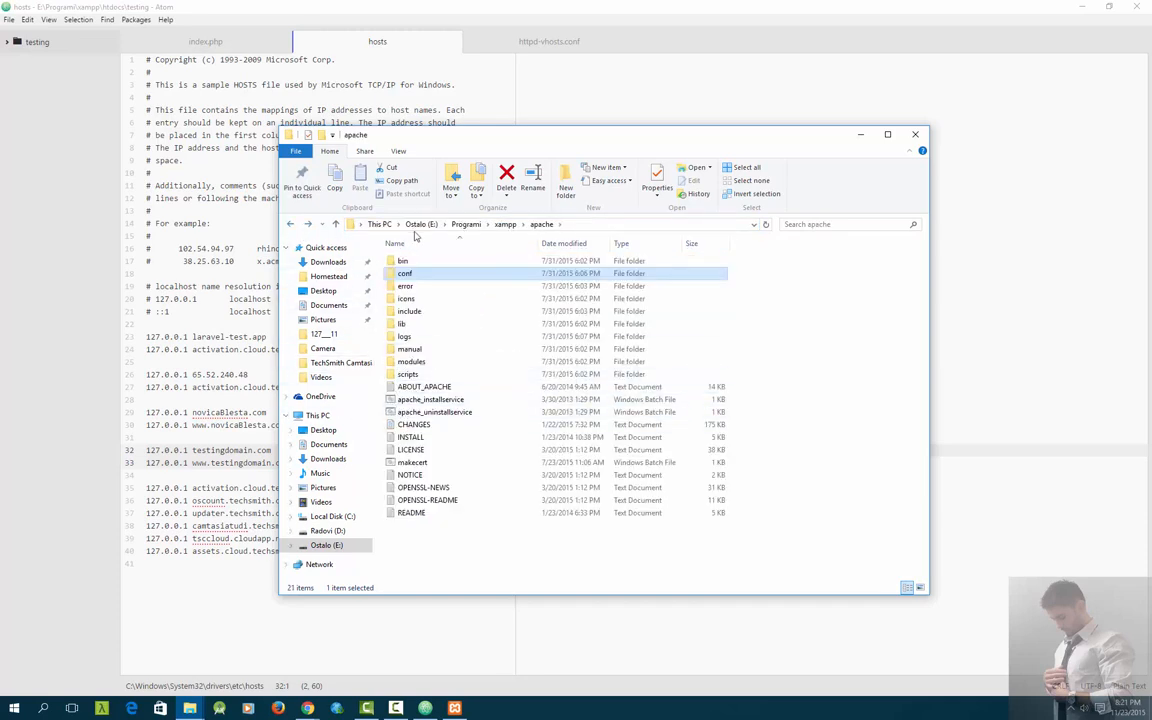
pyautogui.click(290, 224)
pyautogui.click(812, 363)
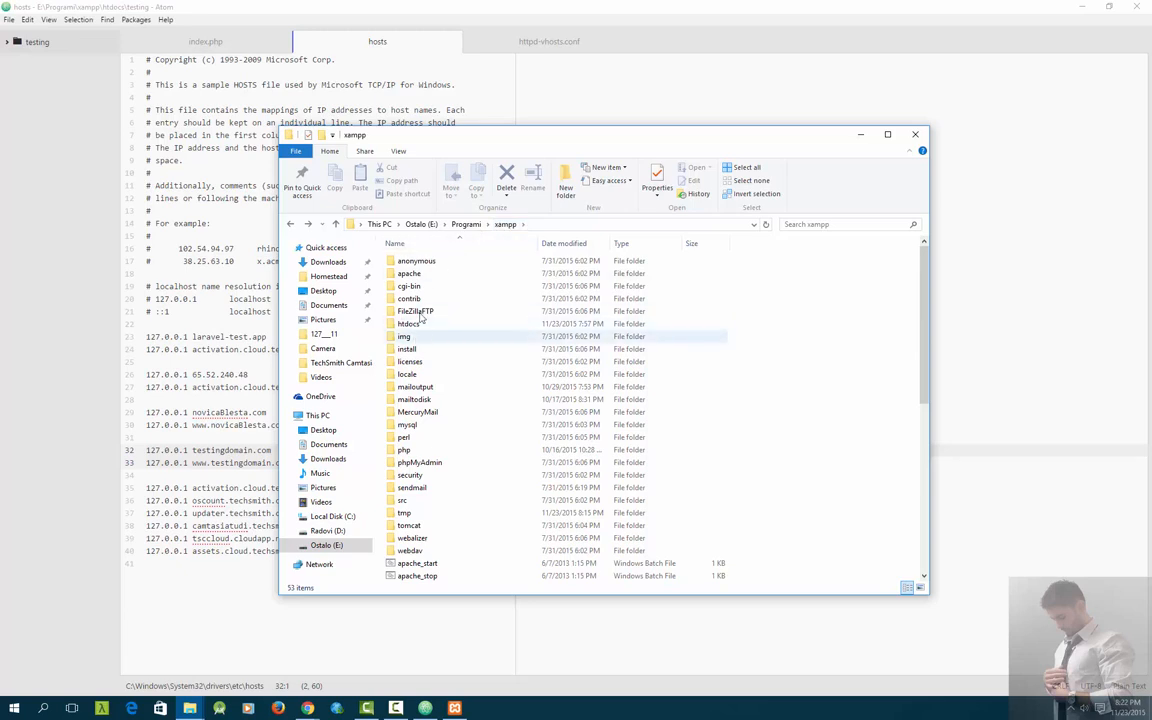
# - Open the apache, conf and extra folders in turn and select the httpd-vhosts.conf file
pyautogui.doubleClick(410, 273)
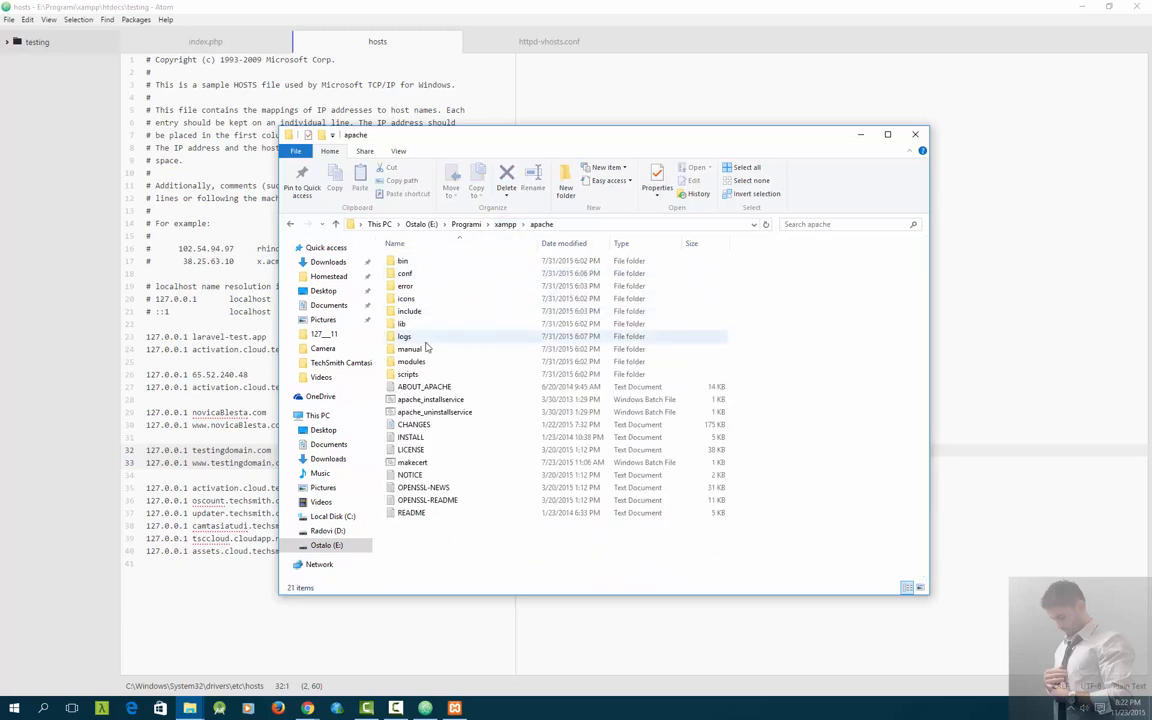
pyautogui.doubleClick(429, 275)
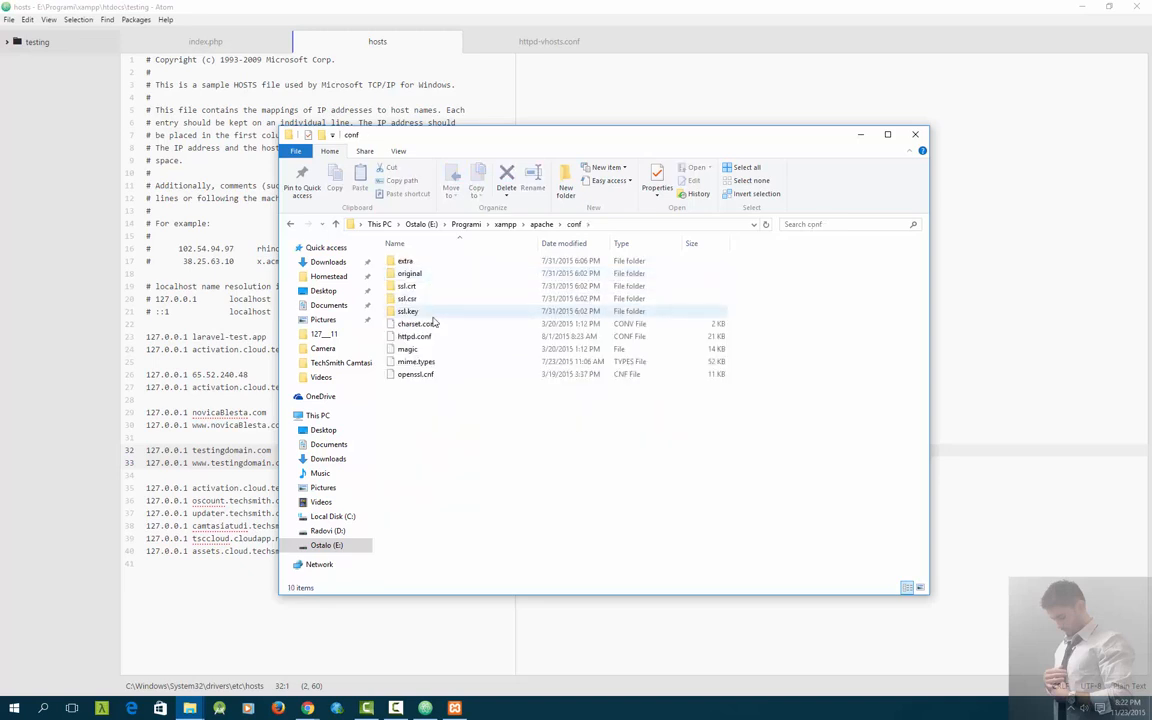
pyautogui.doubleClick(403, 263)
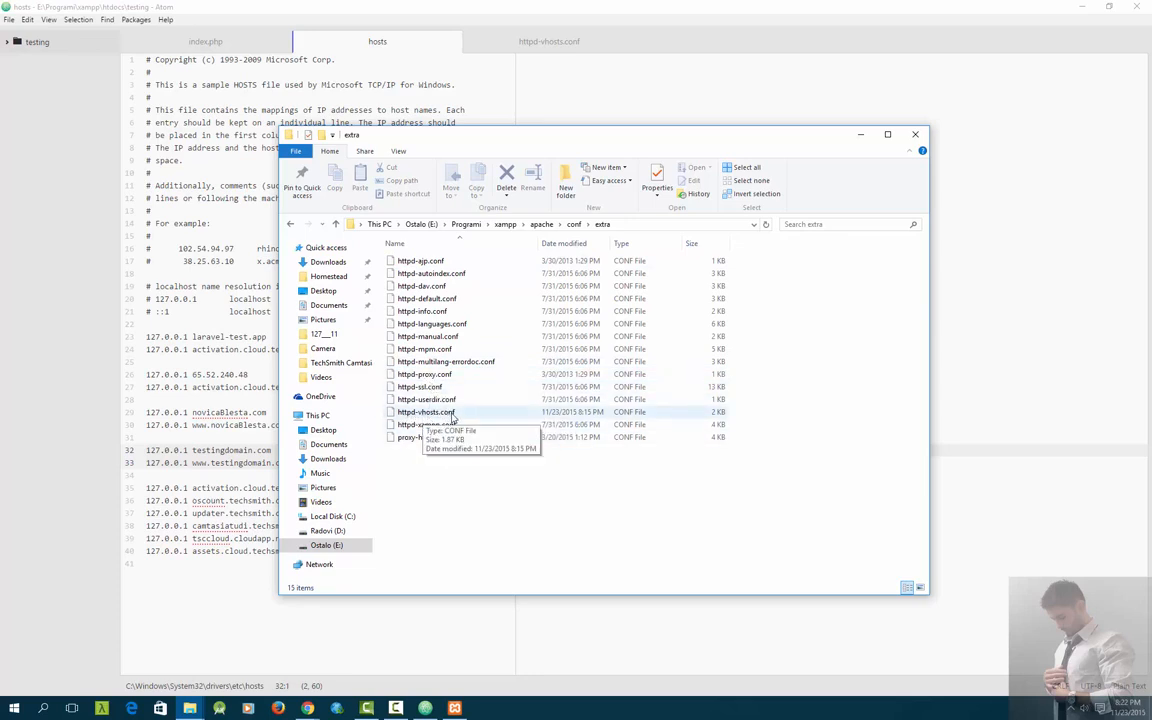
pyautogui.click(450, 413)
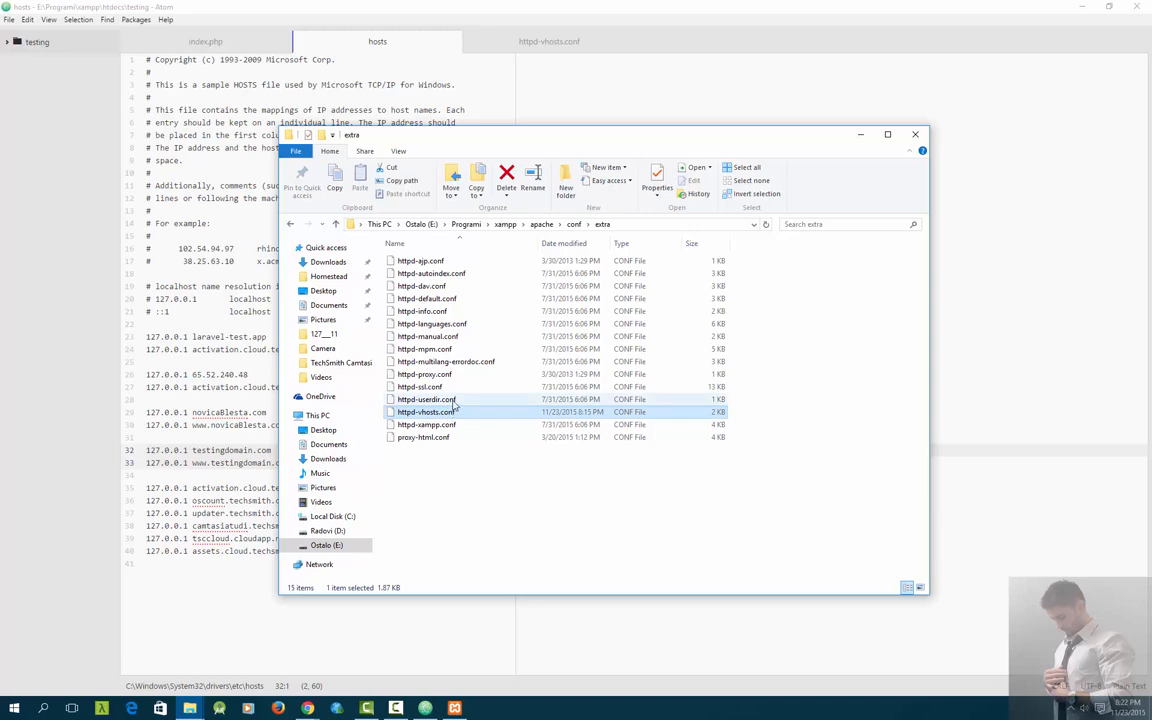
# - Show httpd-vhosts.conf in Atom and highlight the whole testingdomain.com VirtualHost block, then its ServerName, ServerAlias and DocumentRoot lines
pyautogui.moveTo(532, 50); pyautogui.dragTo(532, 51)
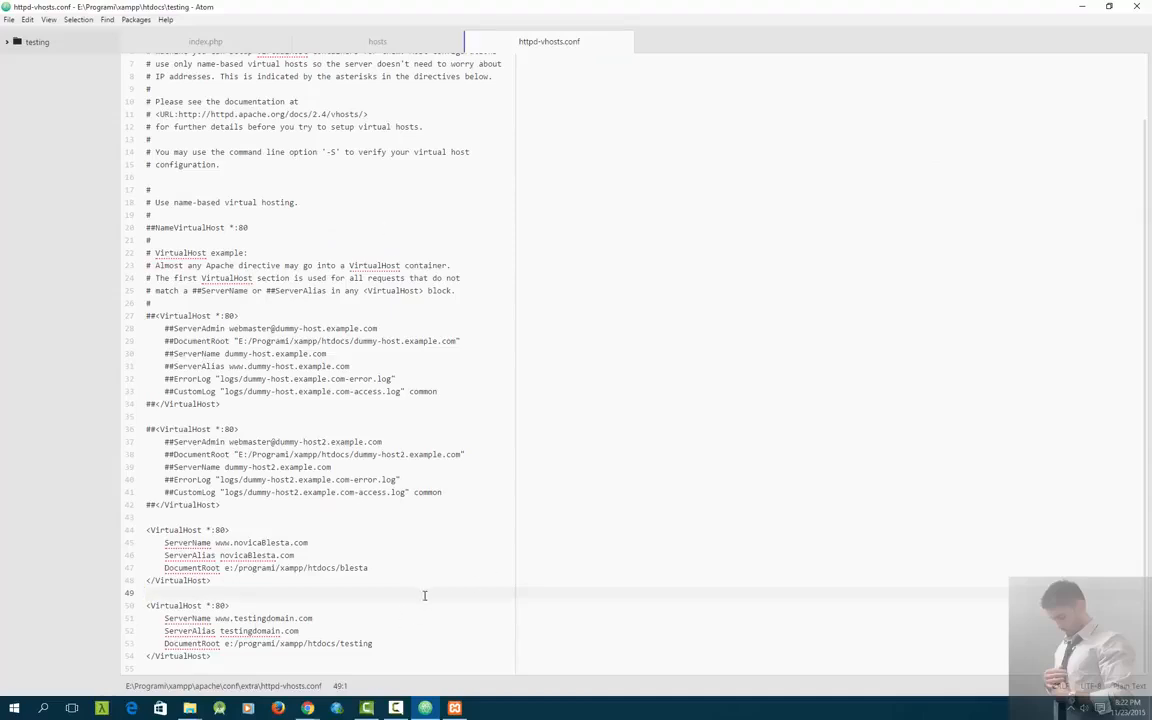
pyautogui.click(234, 657)
pyautogui.moveTo(234, 657); pyautogui.dragTo(98, 609)
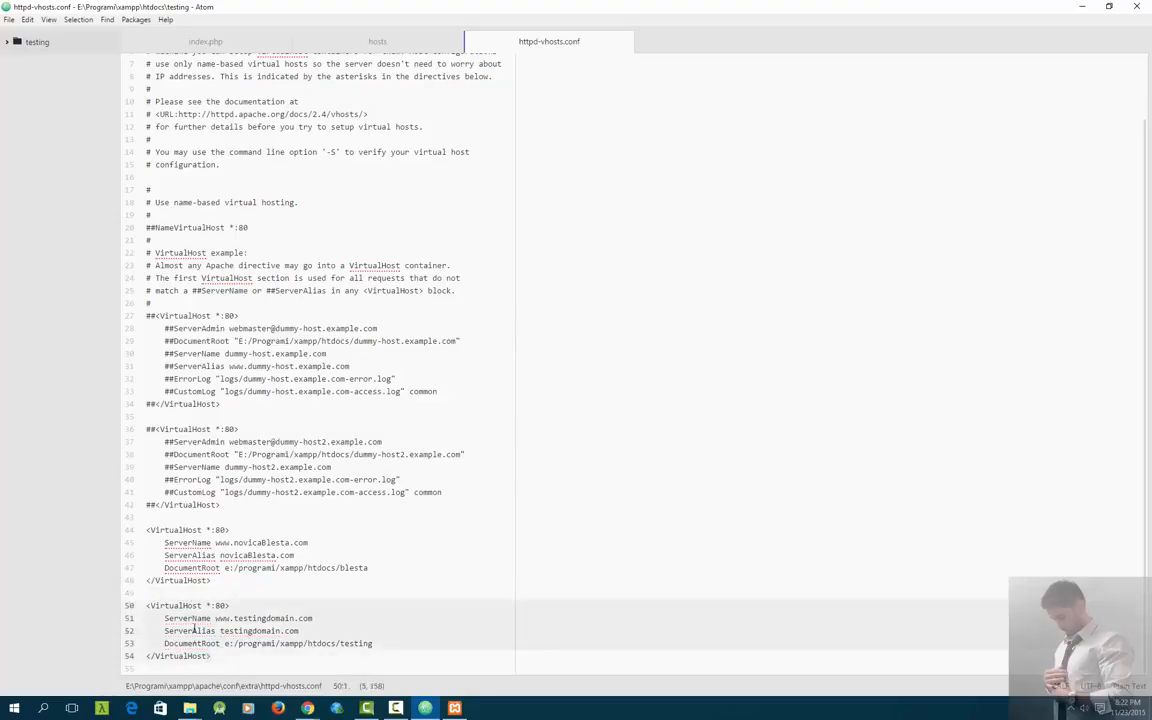
pyautogui.click(229, 610)
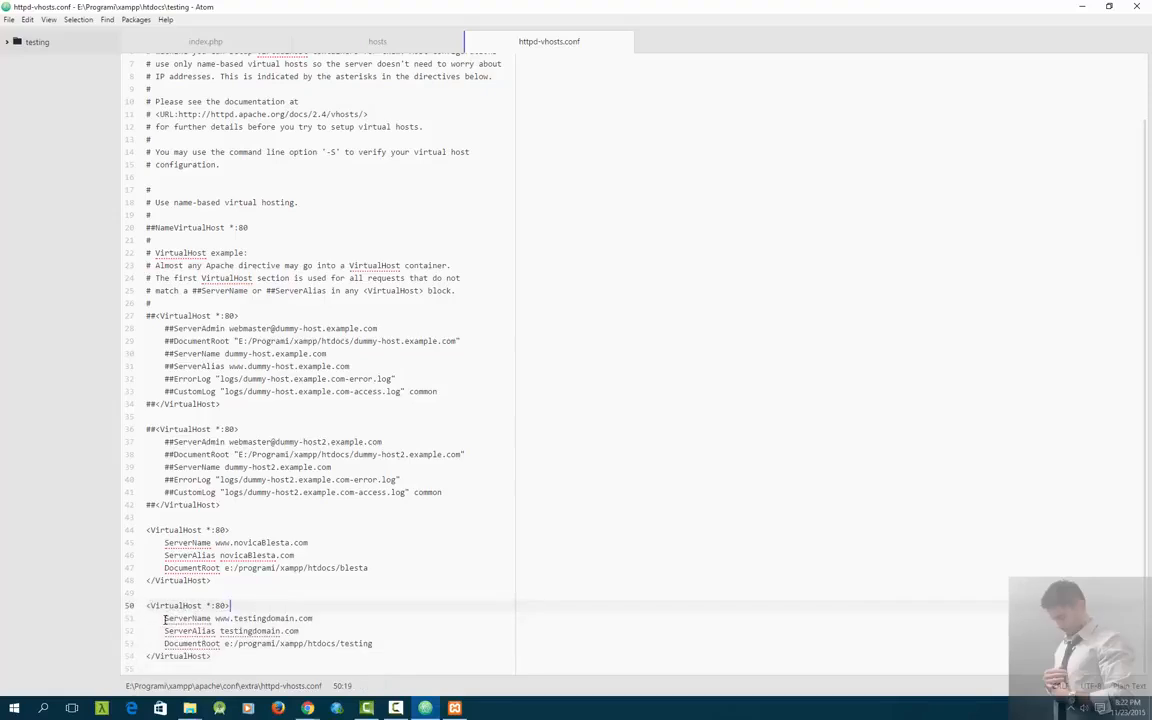
pyautogui.moveTo(165, 619); pyautogui.dragTo(374, 644)
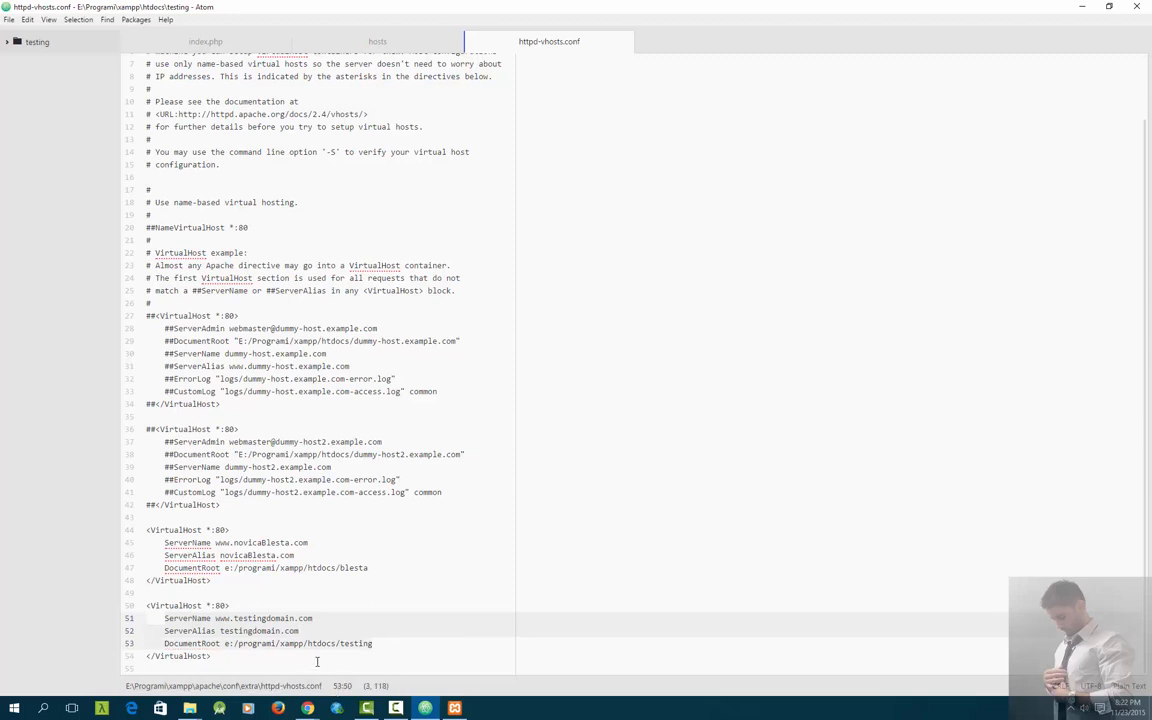
# - Move from the ServerName line to the DocumentRoot line and highlight its path e:/programi/xampp/htdocs/testing
pyautogui.click(213, 620)
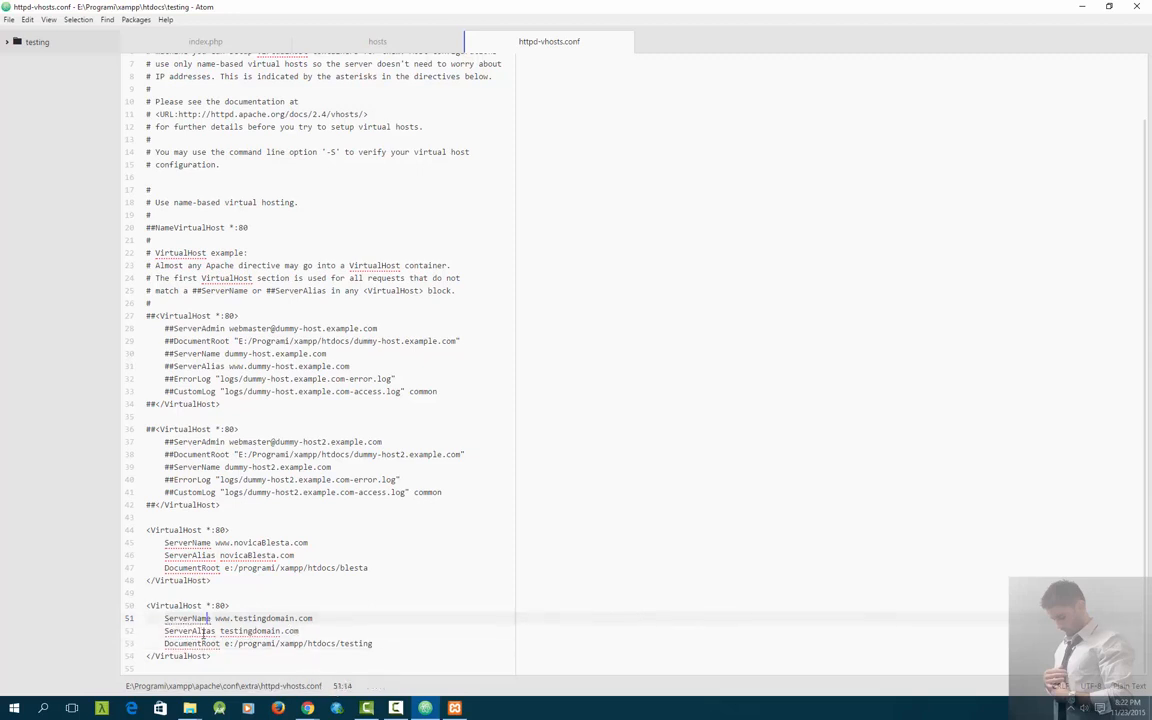
pyautogui.press('Down')
pyautogui.press('Down')
pyautogui.press('Right')
pyautogui.press('Right')
pyautogui.press('Right')
pyautogui.press('Right')
pyautogui.moveTo(226, 643); pyautogui.dragTo(361, 642)
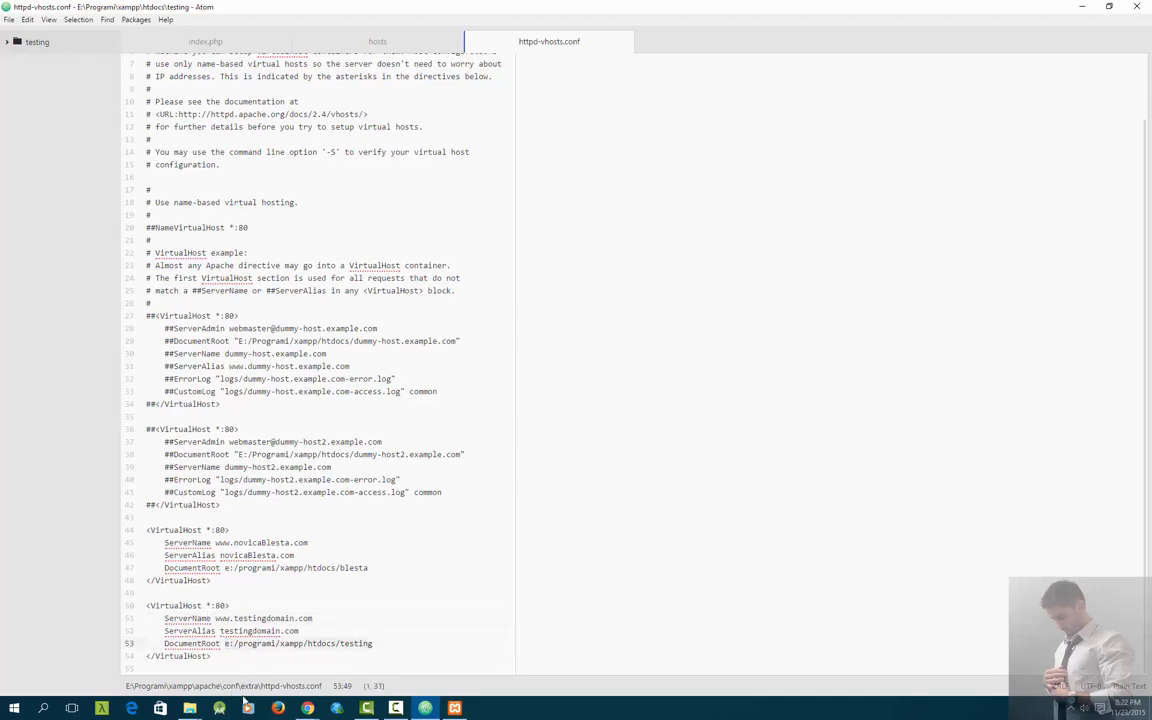
pyautogui.click(382, 643)
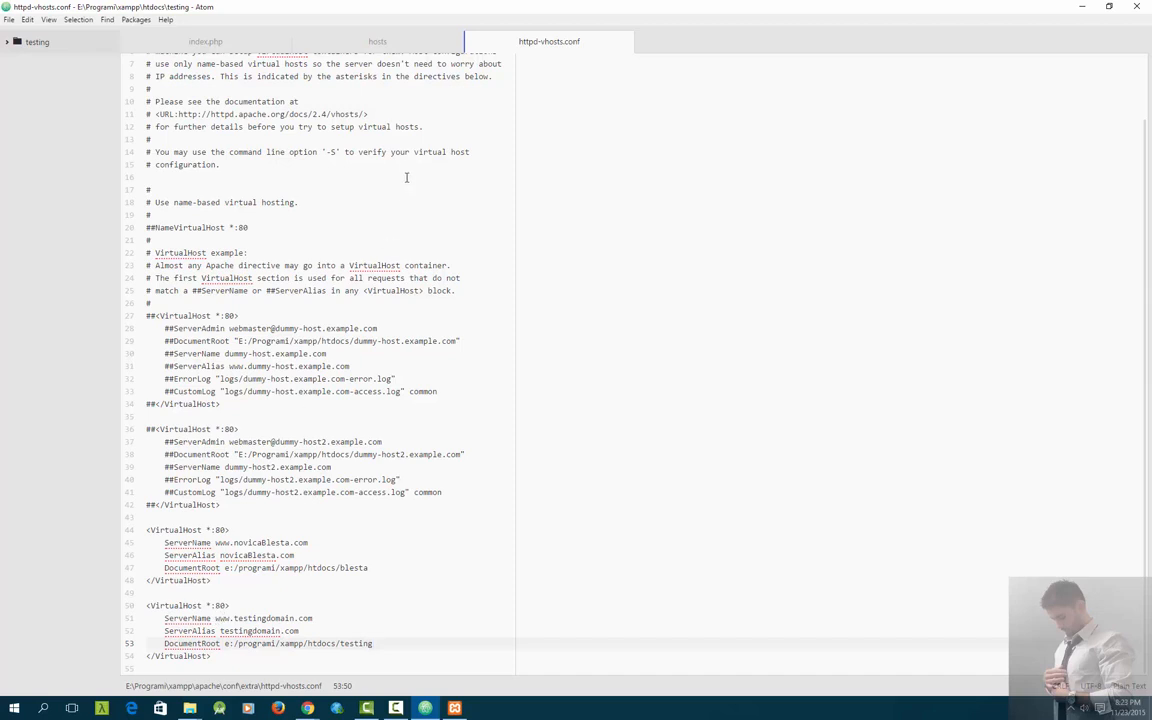
# - Revisit the hosts file entries, then highlight the matching ServerName and ServerAlias lines in httpd-vhosts.conf and place the cursor before the DocumentRoot path
pyautogui.click(389, 41)
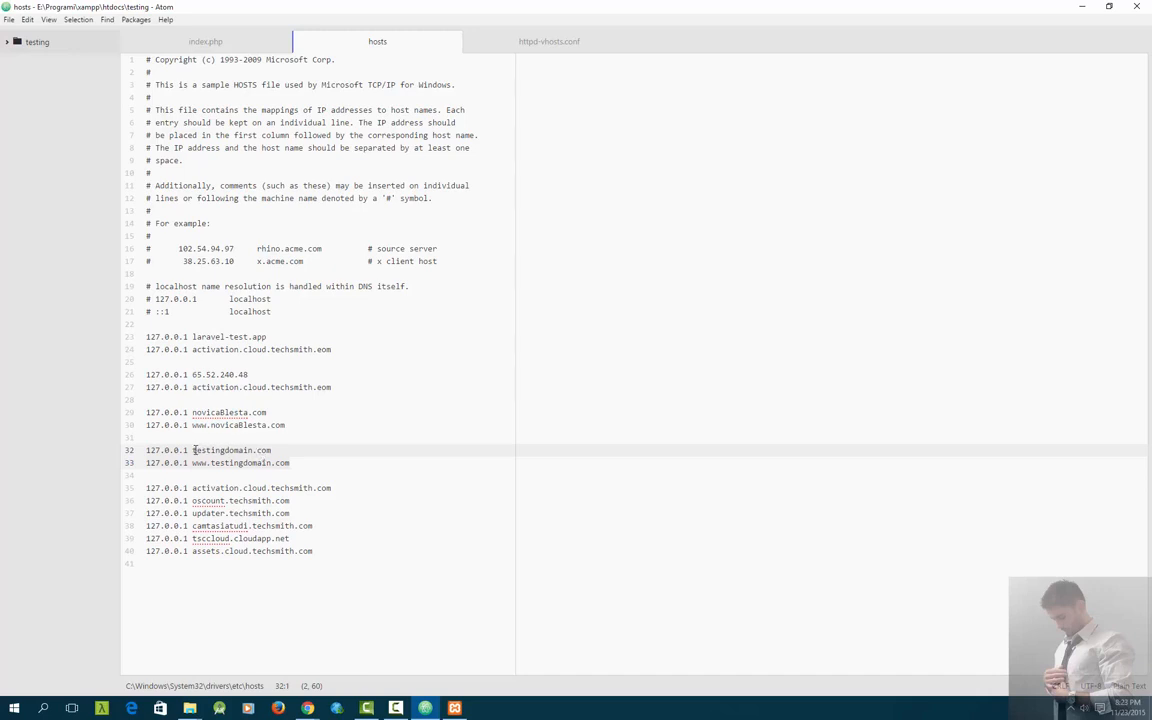
pyautogui.click(521, 44)
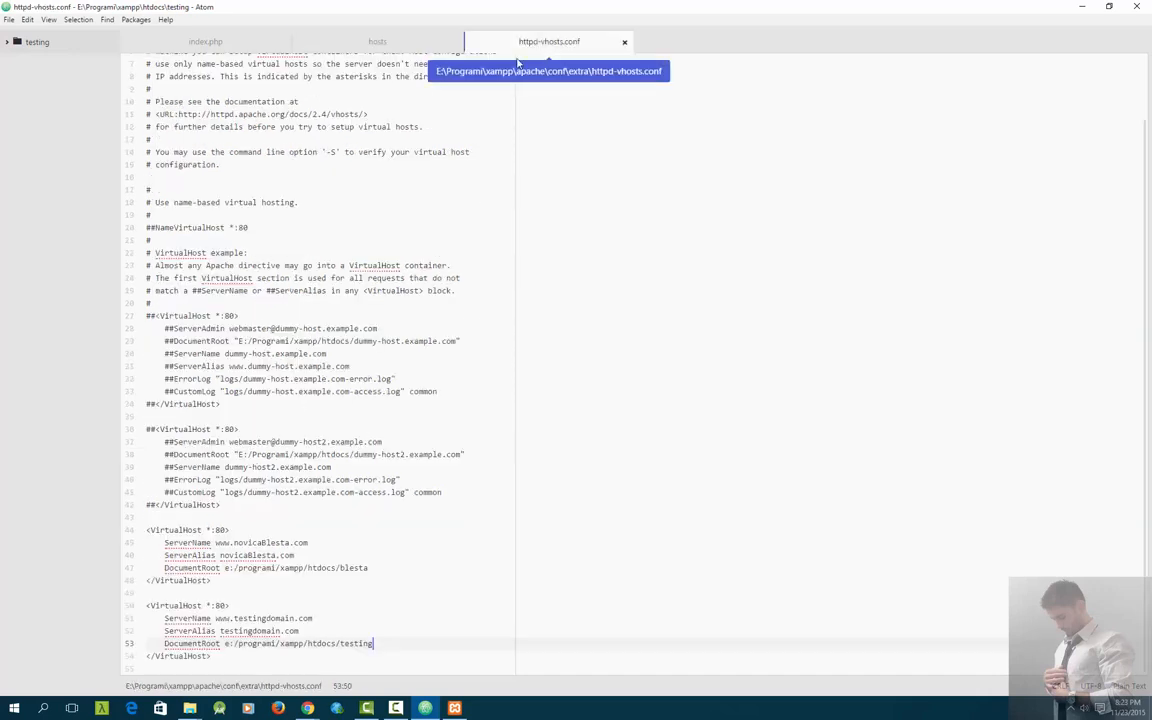
pyautogui.press('Up')
pyautogui.press('Up')
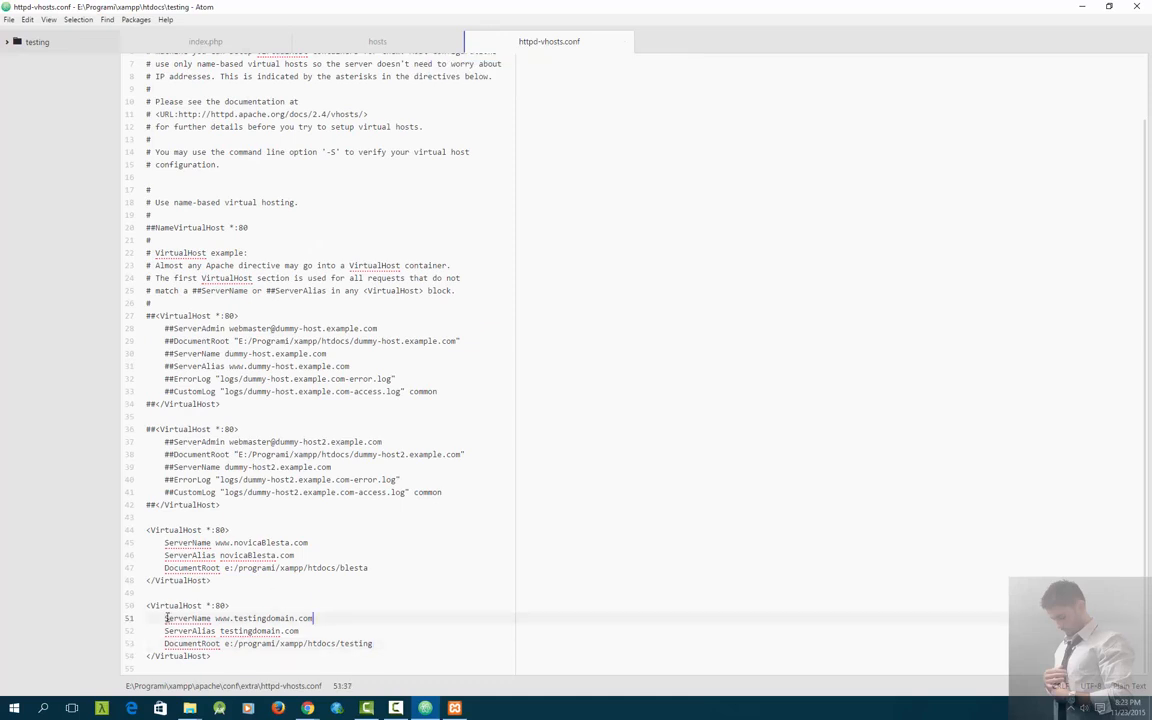
pyautogui.moveTo(166, 618); pyautogui.dragTo(317, 627)
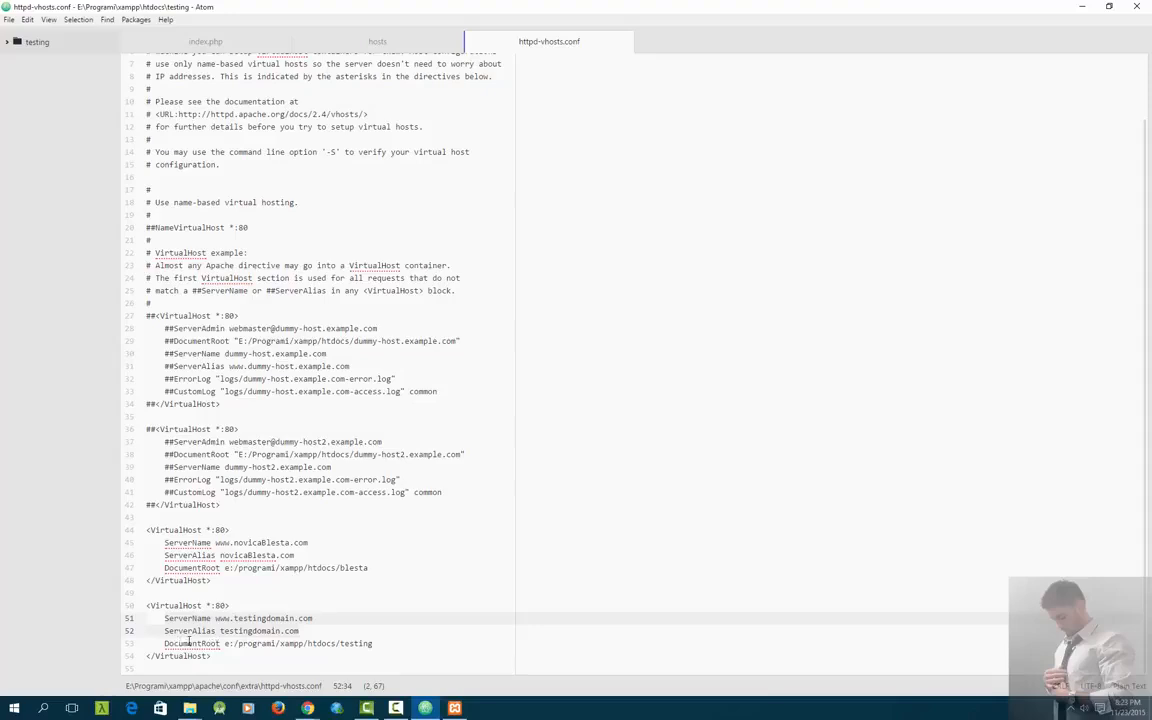
pyautogui.click(226, 644)
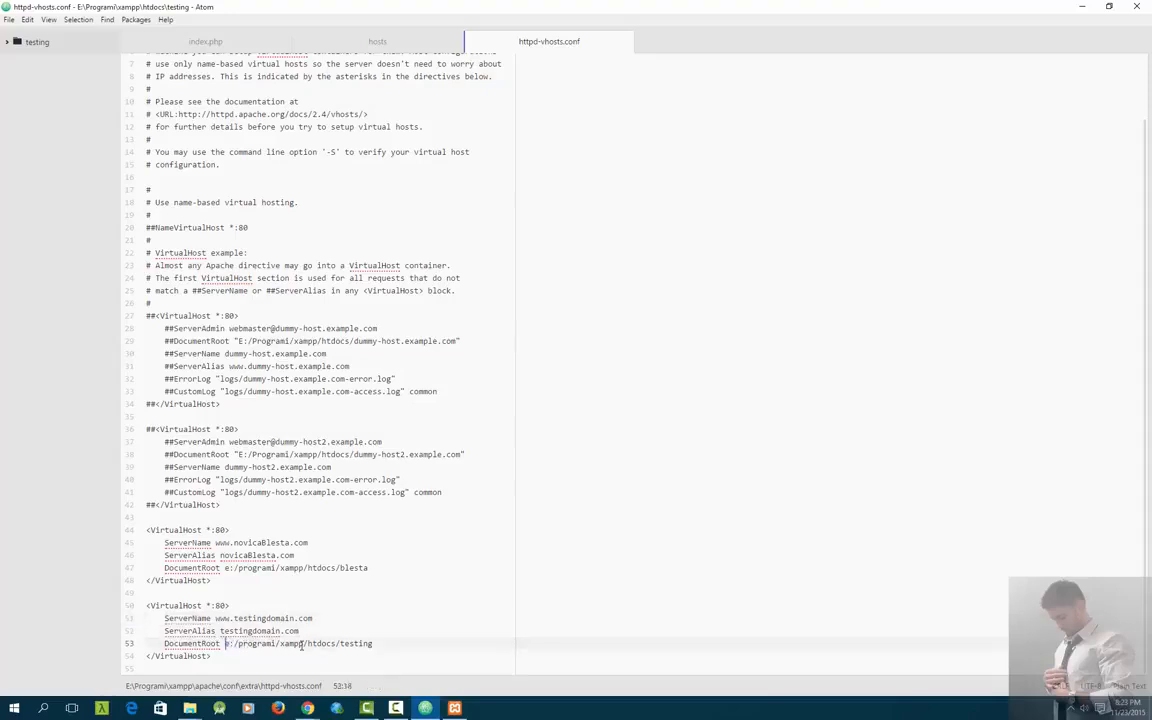
# - Highlight the testing folder name in the DocumentRoot path, compare it with the testing folder's location in File Explorer, and return to httpd-vhosts.conf
pyautogui.moveTo(312, 644); pyautogui.dragTo(380, 644)
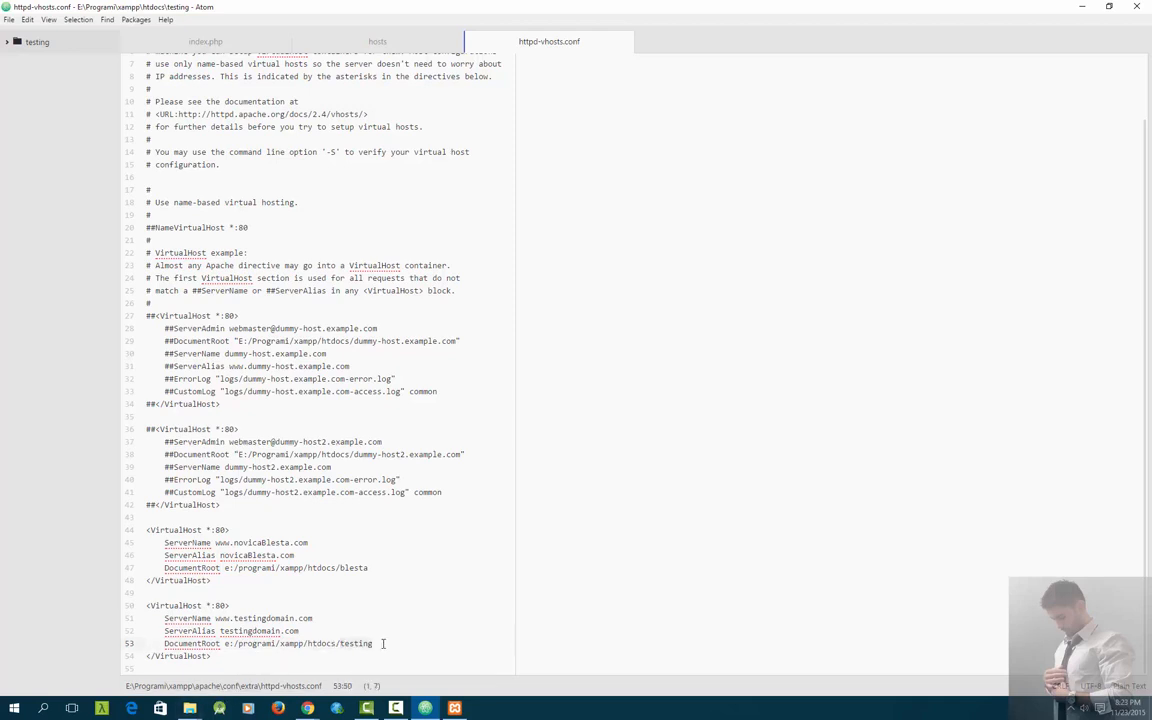
pyautogui.moveTo(189, 708)
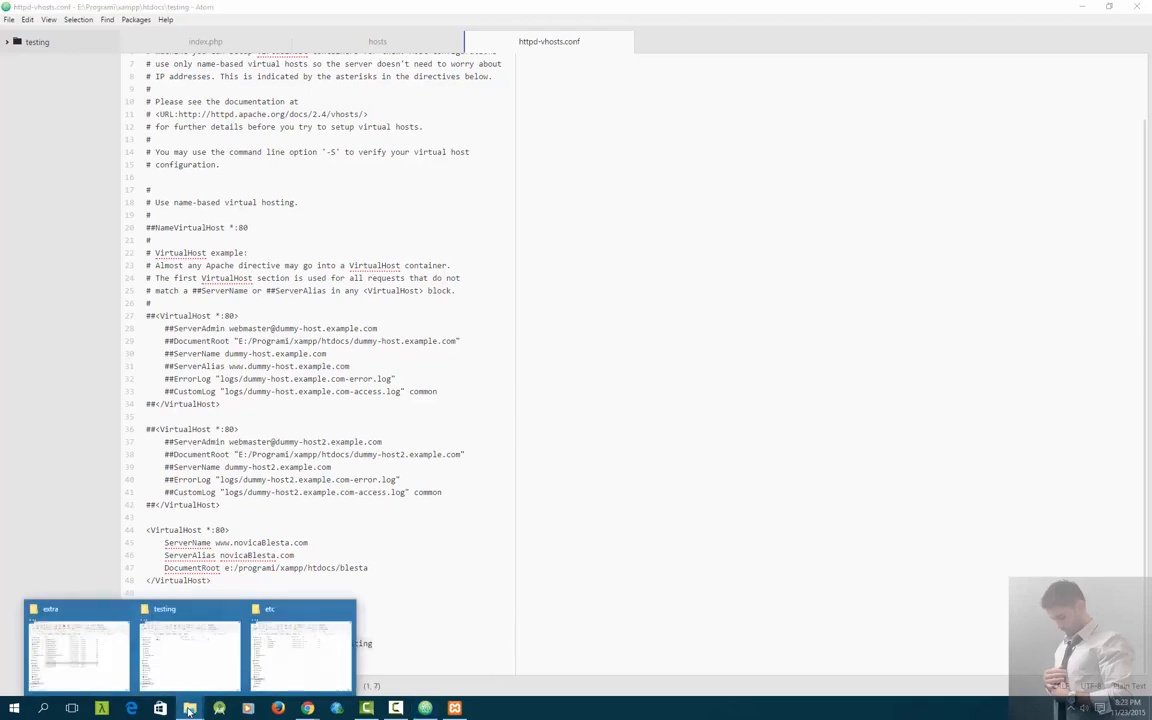
pyautogui.click(190, 650)
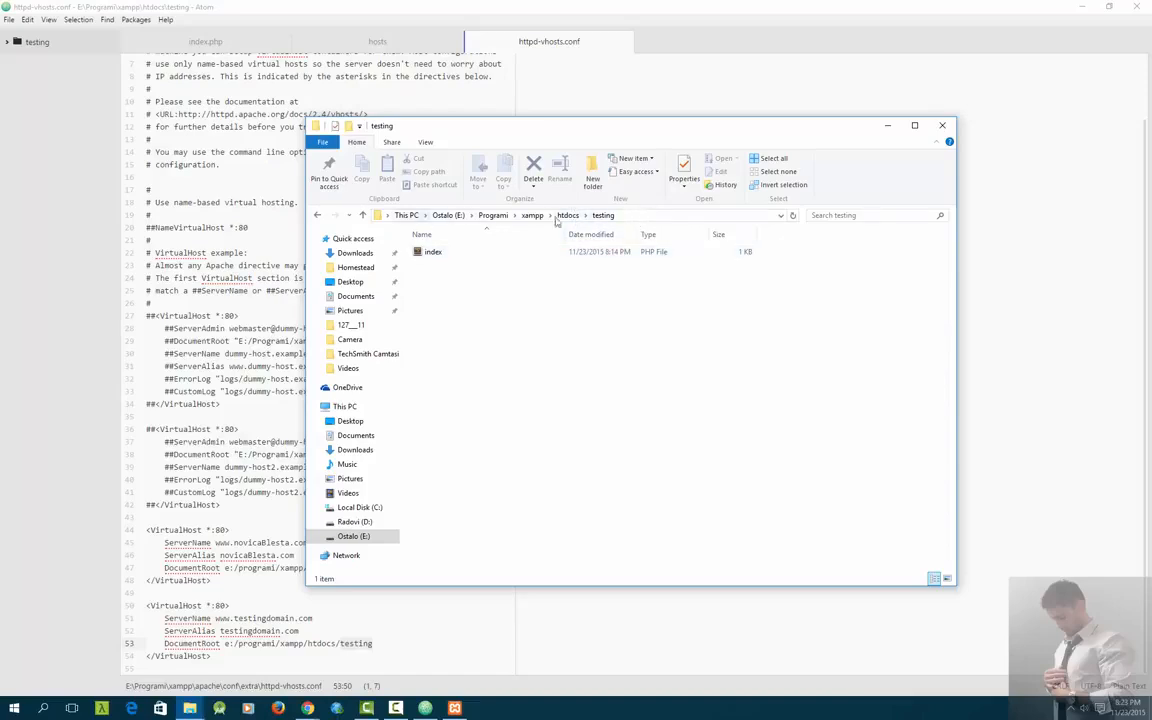
pyautogui.click(263, 618)
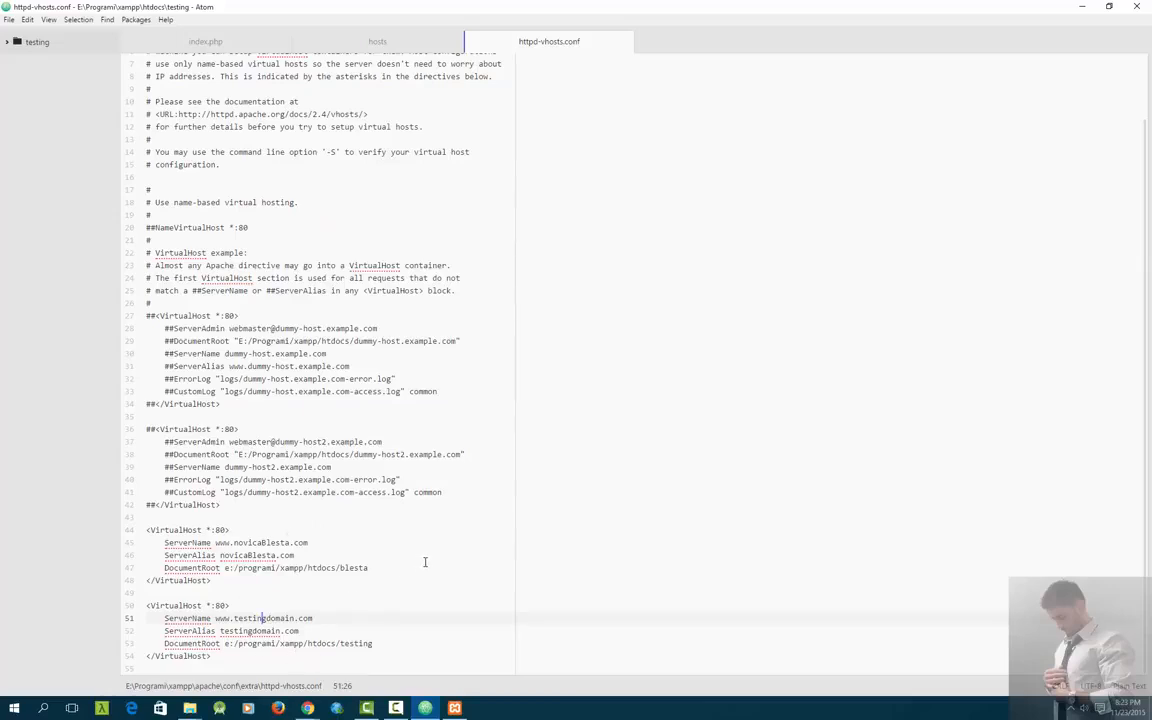
# - Switch to the XAMPP Control Panel and restart both modules by stopping Apache and MySQL and starting them again
pyautogui.click(455, 708)
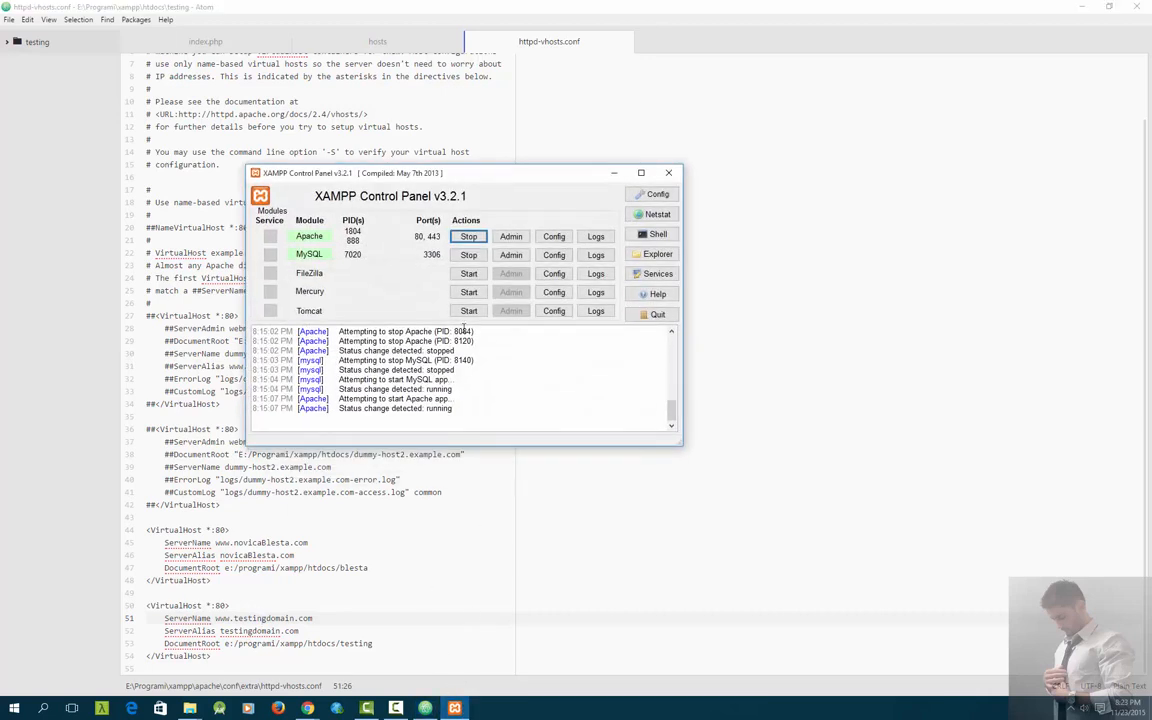
pyautogui.moveTo(447, 174); pyautogui.dragTo(525, 183)
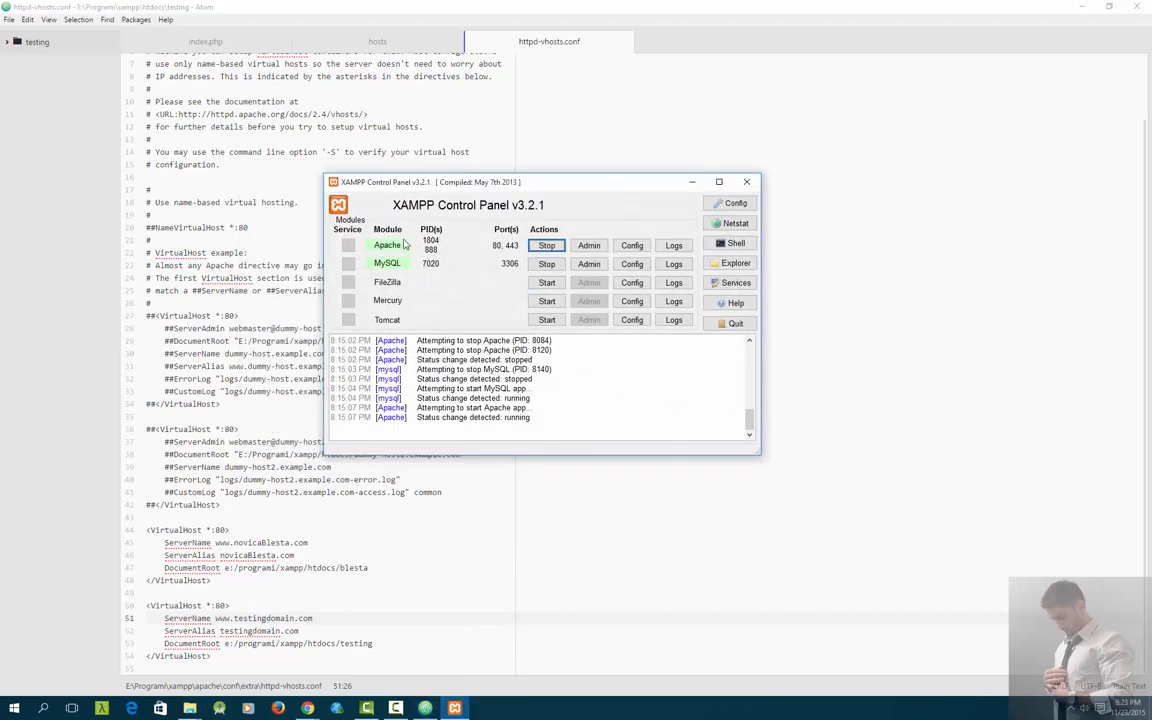
pyautogui.click(547, 246)
pyautogui.click(547, 264)
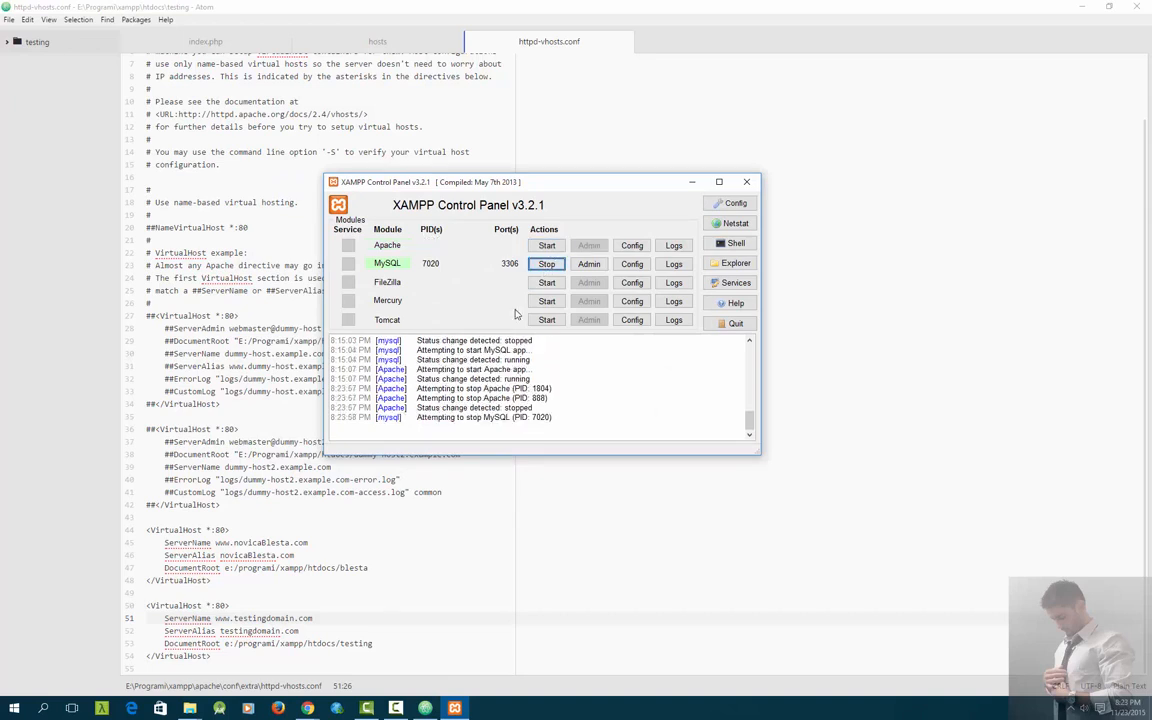
pyautogui.click(547, 246)
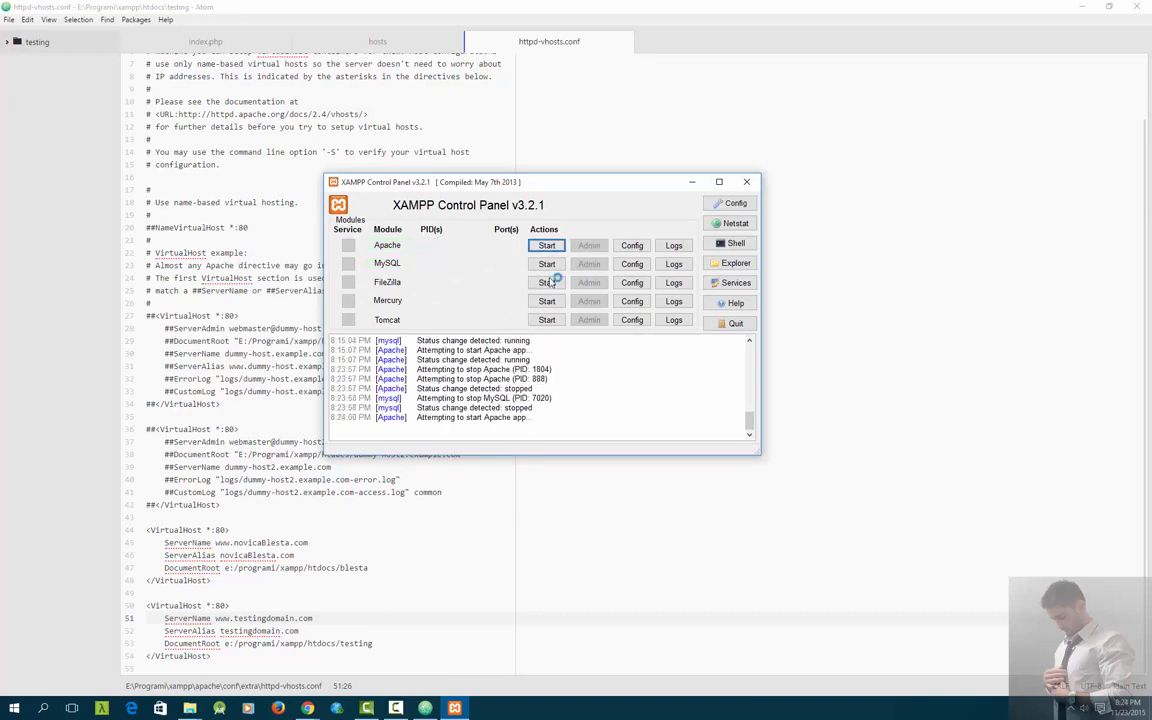
pyautogui.click(547, 264)
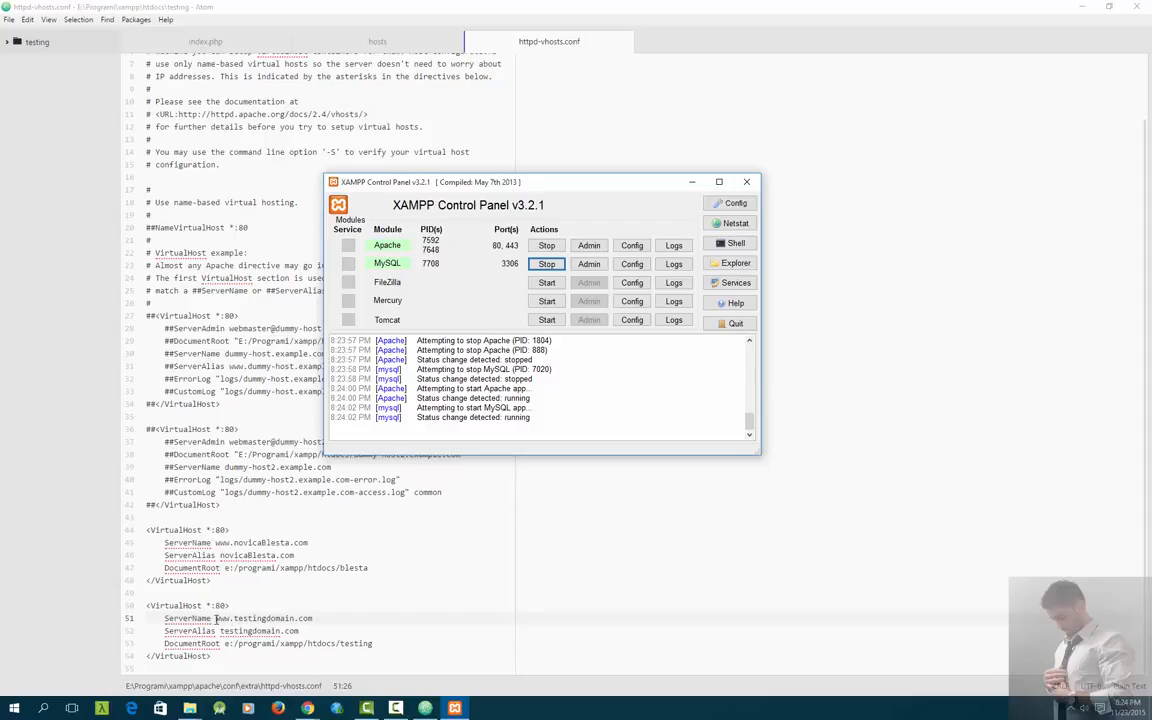
pyautogui.moveTo(215, 619); pyautogui.dragTo(318, 618)
pyautogui.hotkey('ctrl', 'c')
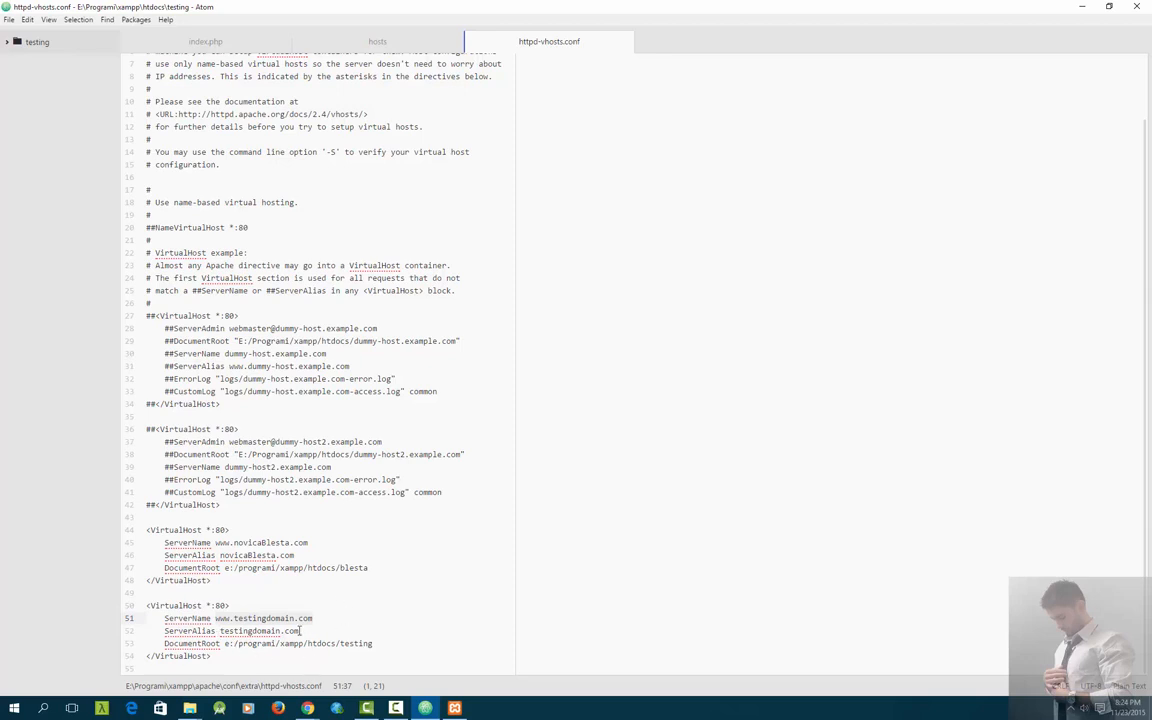
pyautogui.moveTo(313, 705)
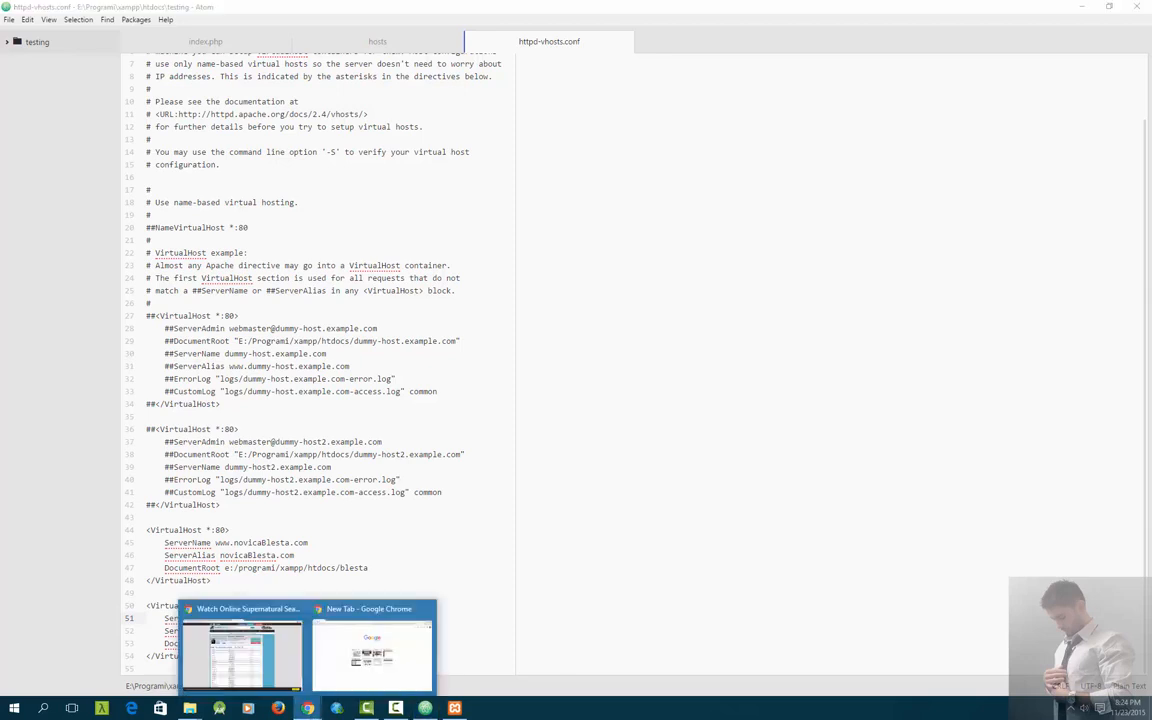
pyautogui.click(360, 620)
pyautogui.click(184, 29)
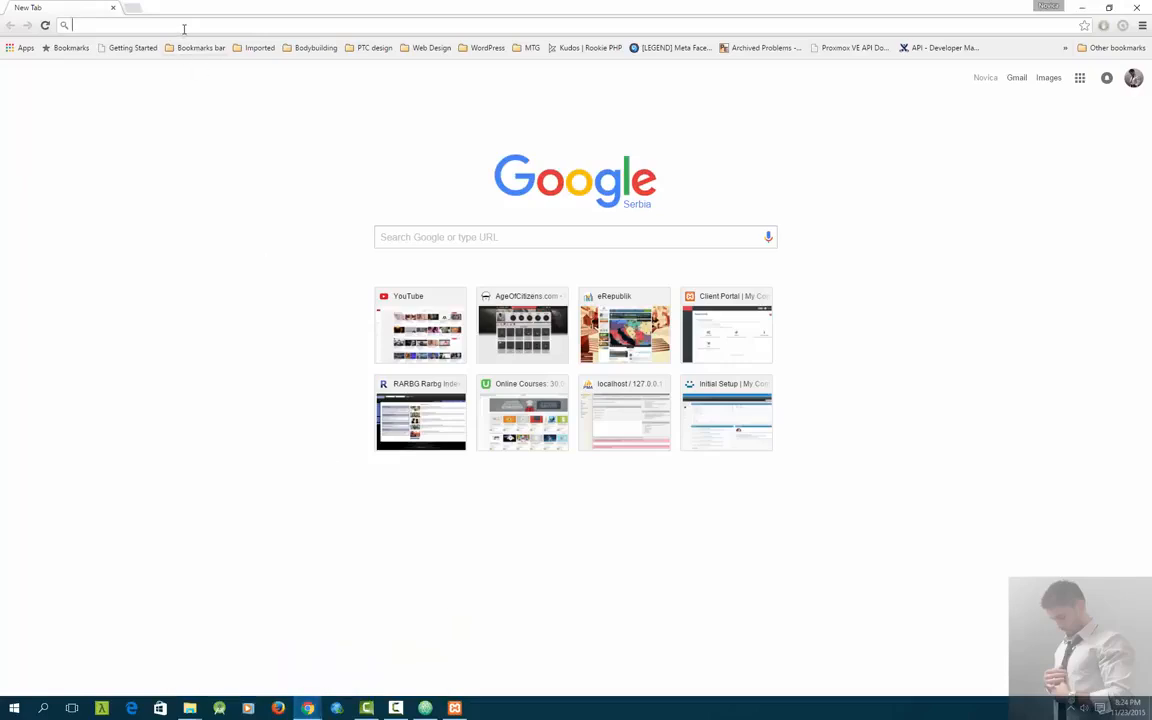
pyautogui.hotkey('ctrl', 'v')
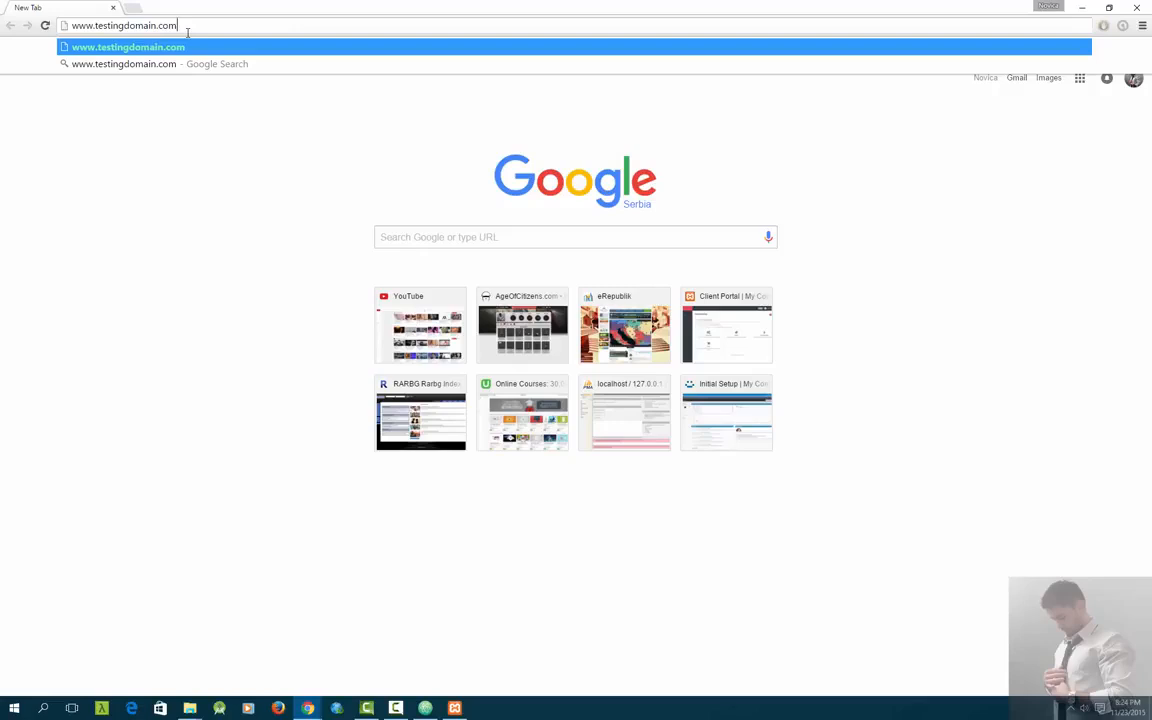
pyautogui.press('Return')
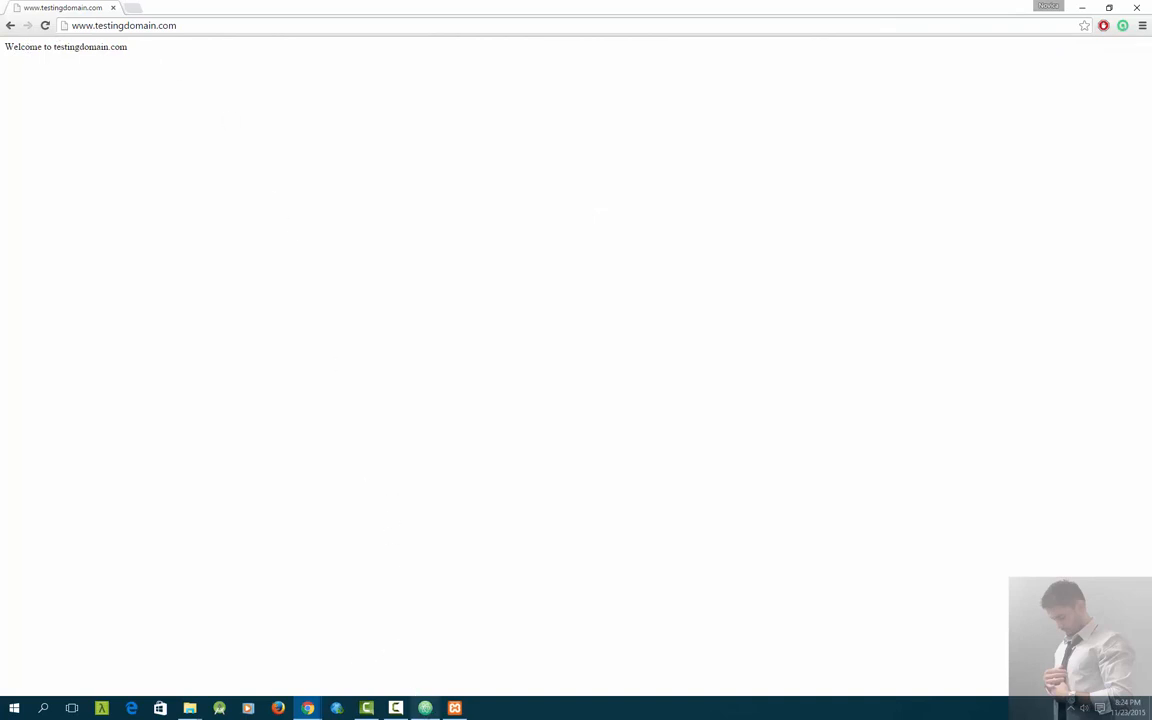
# - Show the echo line of index.php in Atom, return to the Chrome page and highlight testingdomain.com in its address
pyautogui.click(425, 708)
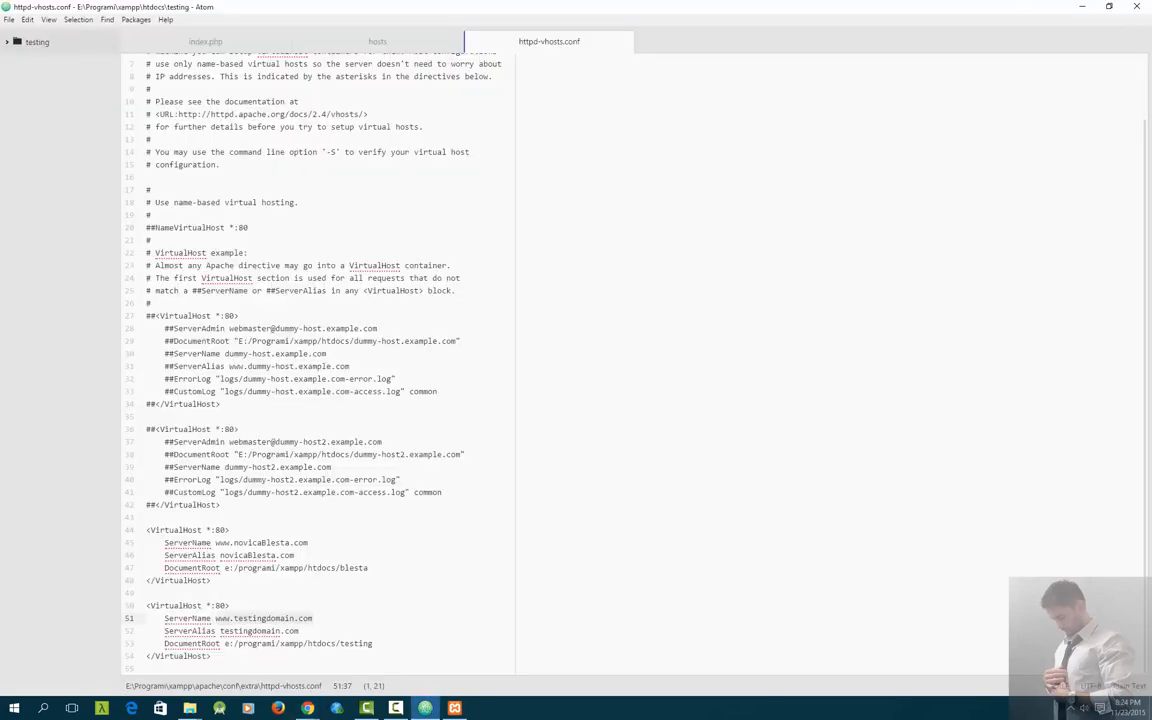
pyautogui.click(221, 44)
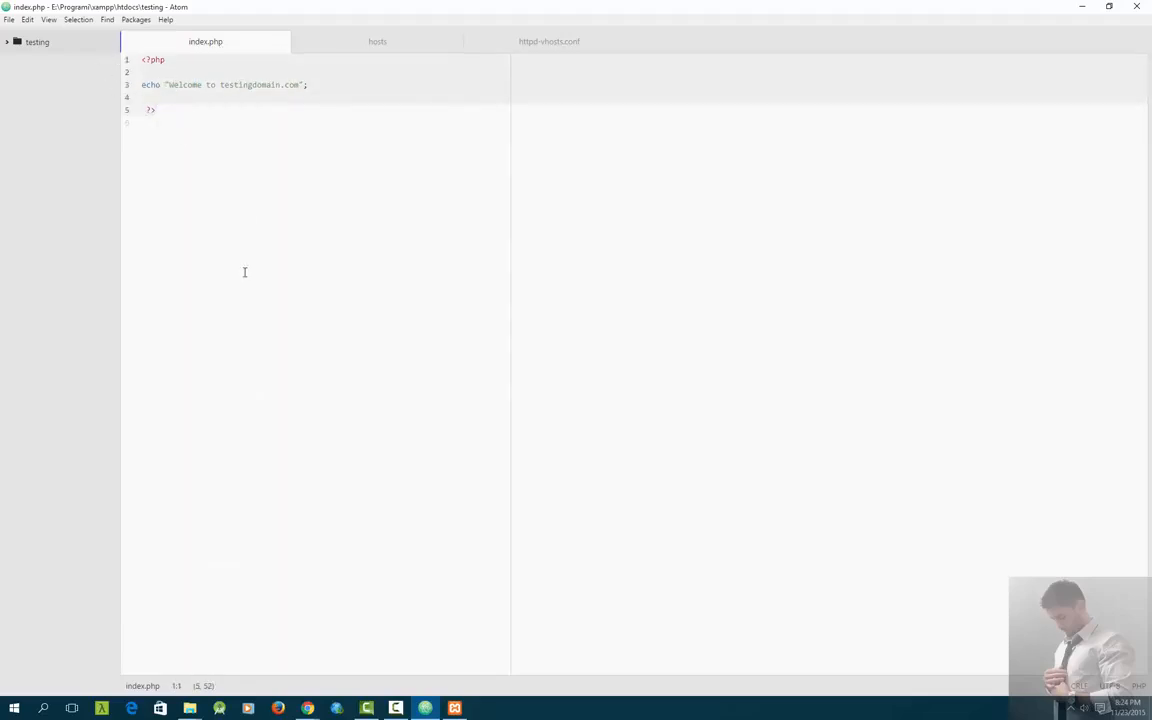
pyautogui.moveTo(307, 703)
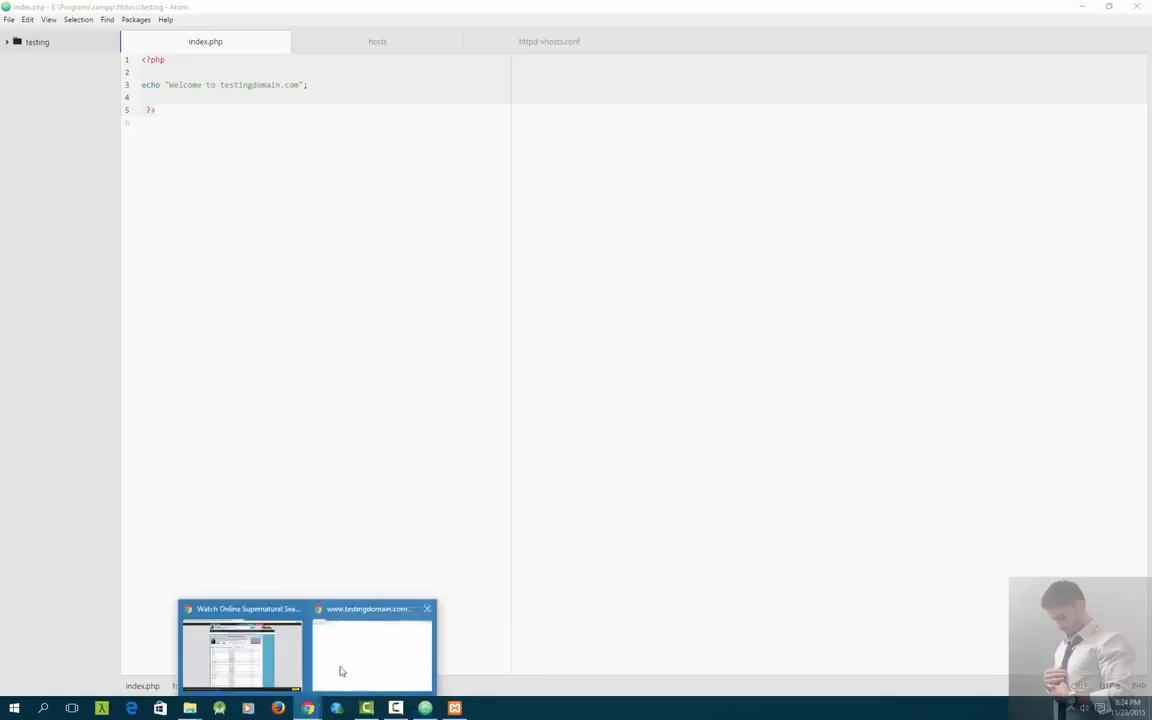
pyautogui.click(340, 671)
pyautogui.moveTo(178, 25); pyautogui.dragTo(93, 25)
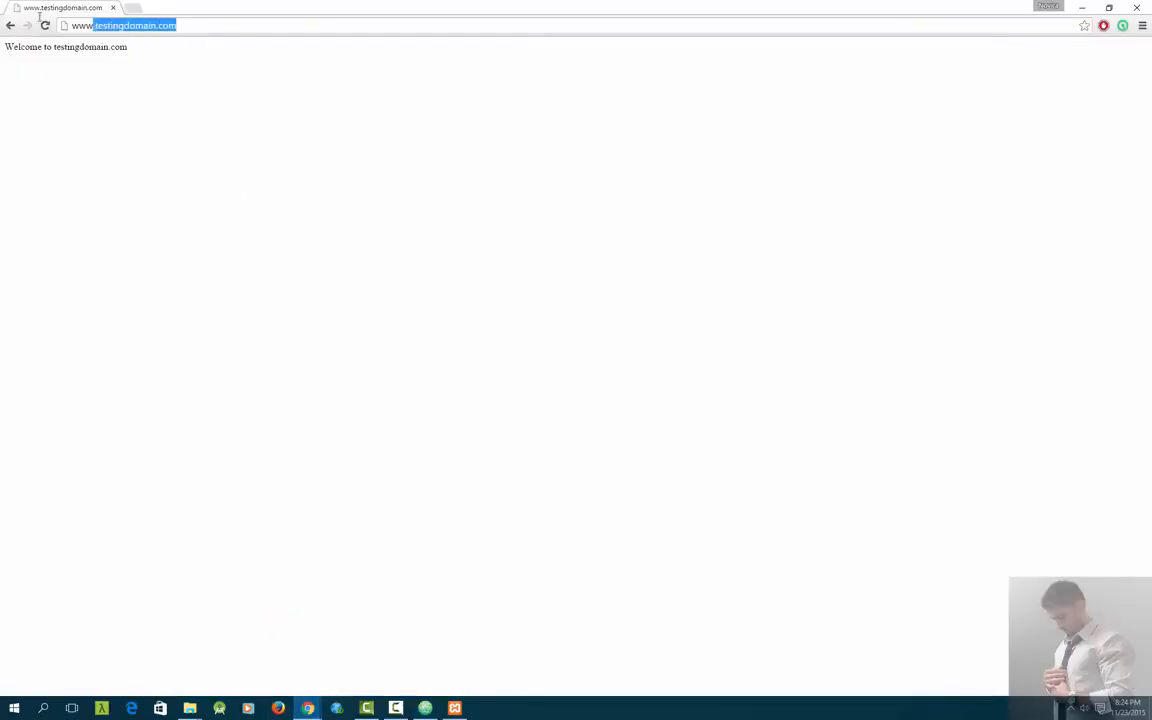
pyautogui.click(210, 177)
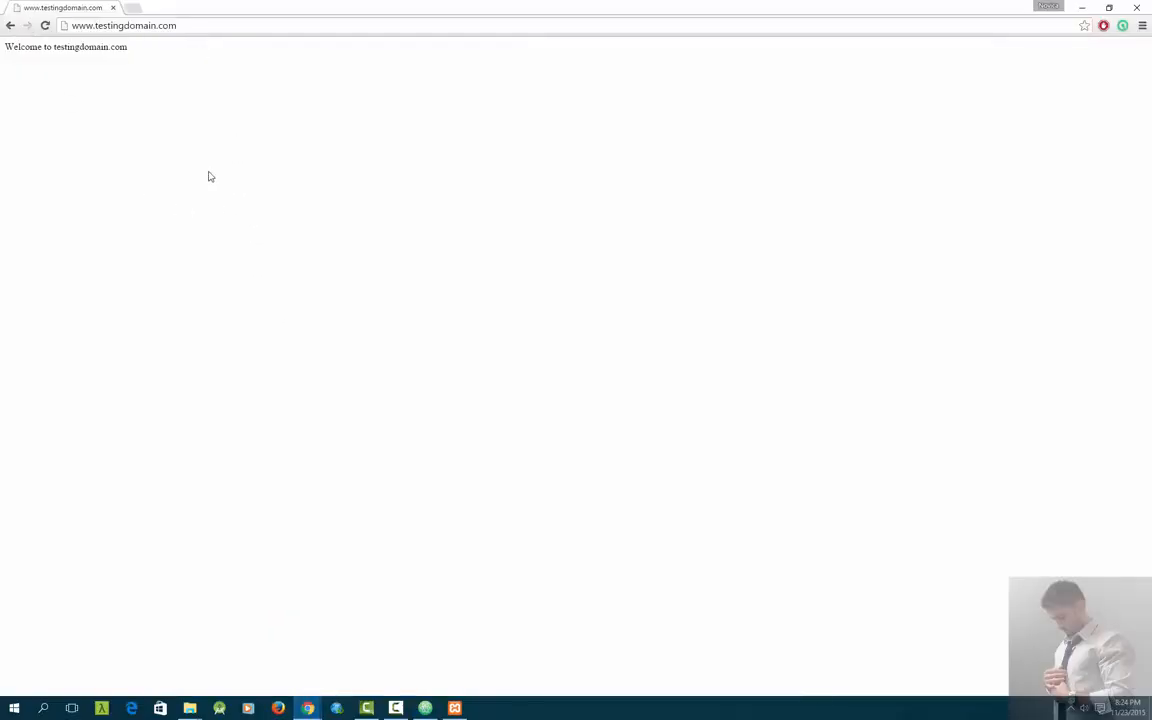